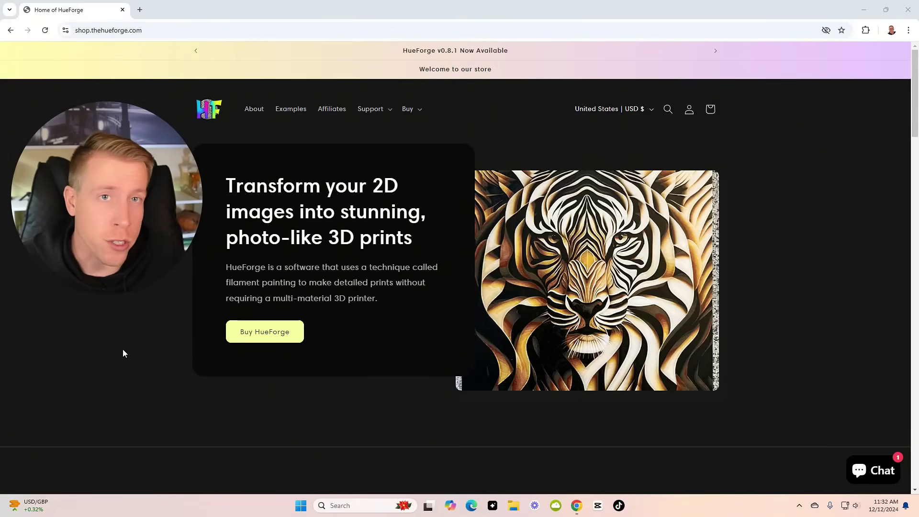
# Compare the Limited and Professional Commercial (Annual) prices, then return to Personal Use (Lifetime) at $24.00
pyautogui.scroll(-6, 406, 397)
pyautogui.scroll(-3, 406, 398)
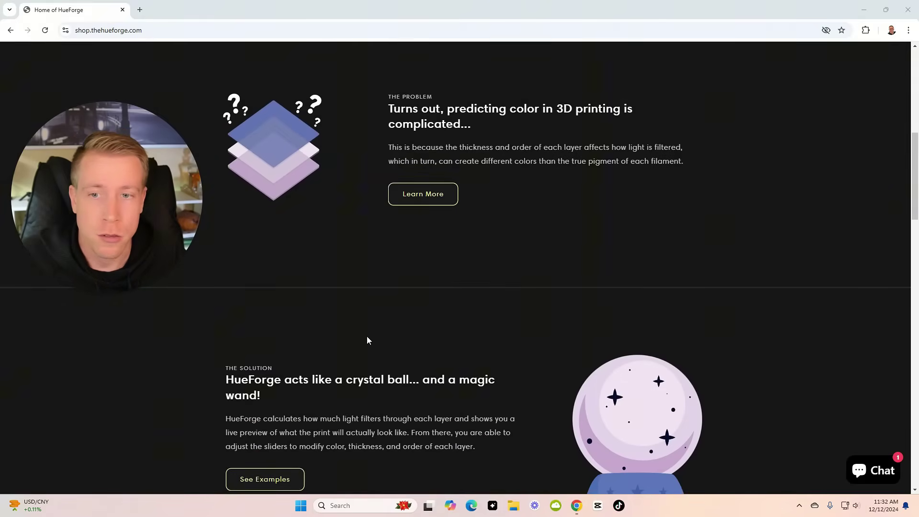
pyautogui.scroll(9, 182, 315)
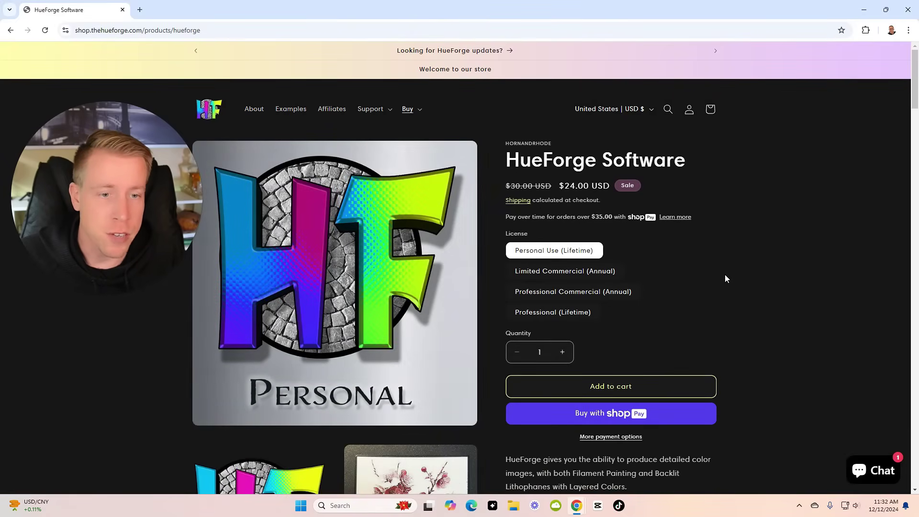
pyautogui.click(559, 270)
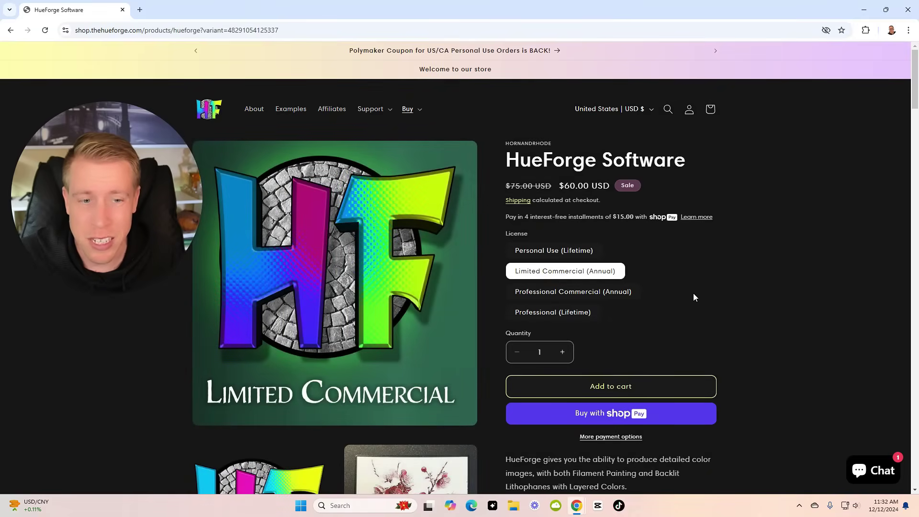
pyautogui.press('Down')
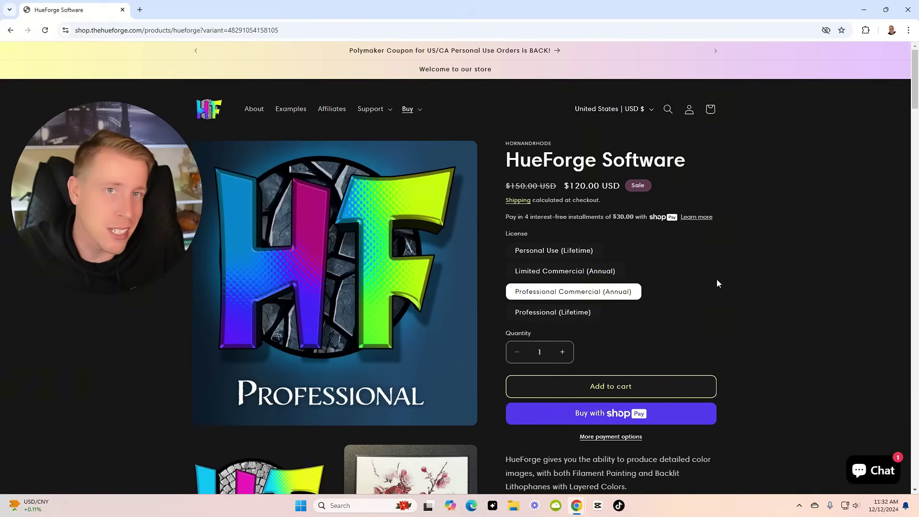
pyautogui.press('Up')
pyautogui.press('Up')
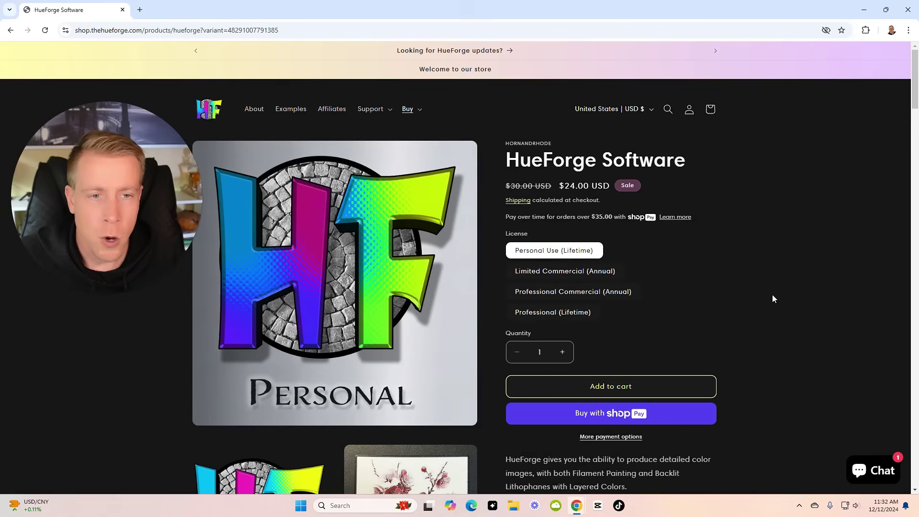
# Add the Personal Use licence to the cart and open the 'digital products are ready' email
pyautogui.click(606, 398)
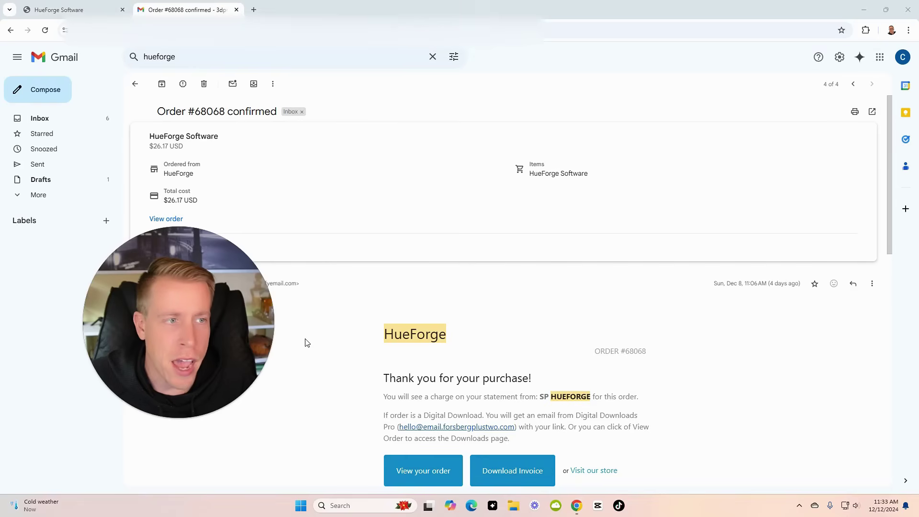
pyautogui.scroll(-4, 306, 342)
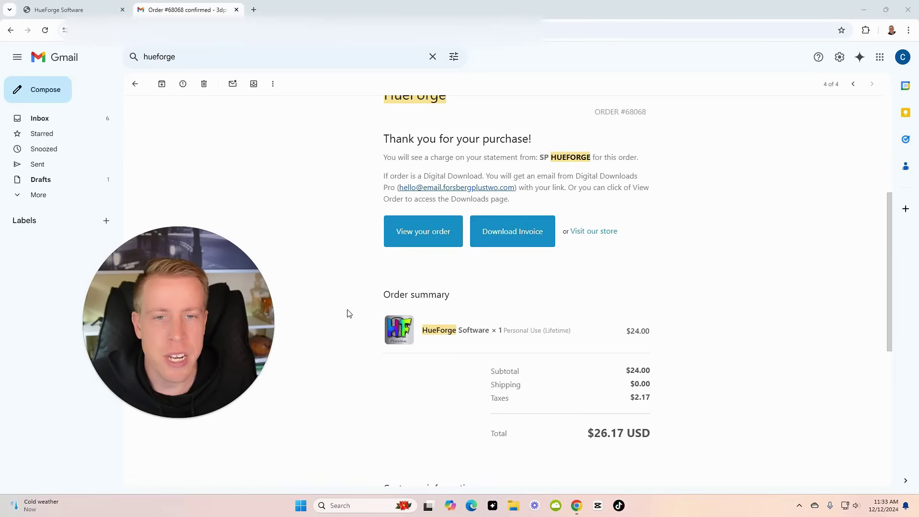
pyautogui.press('k')
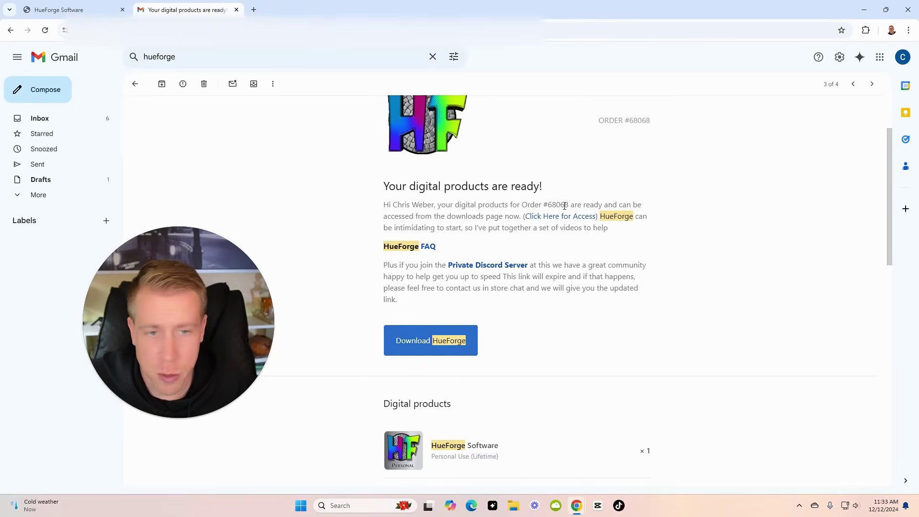
pyautogui.scroll(-2, 599, 320)
# Download HueForge Windows v0.8.1.zip from the order's digital products page
pyautogui.click(444, 245)
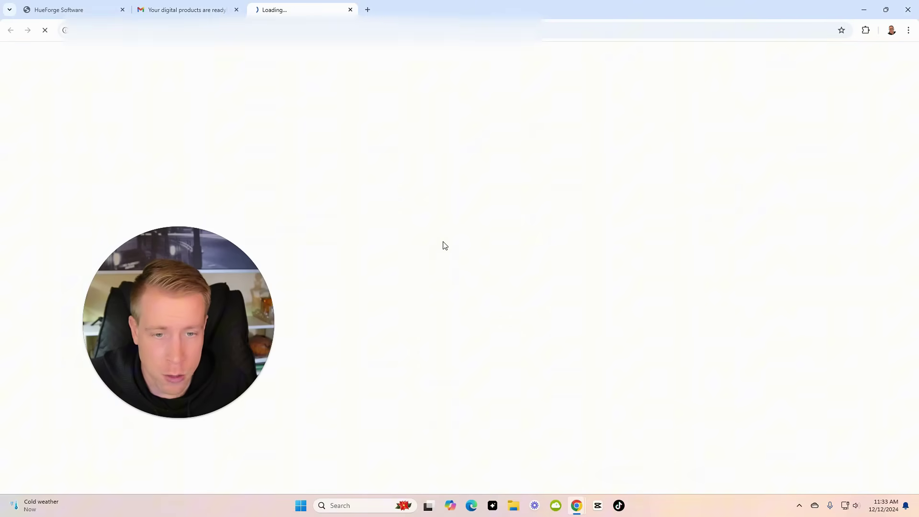
pyautogui.scroll(-1, 322, 290)
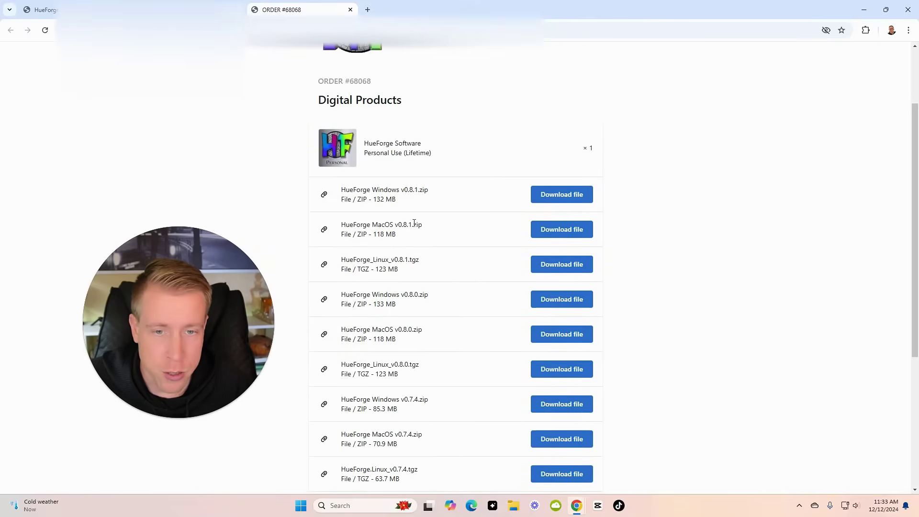
pyautogui.click(561, 199)
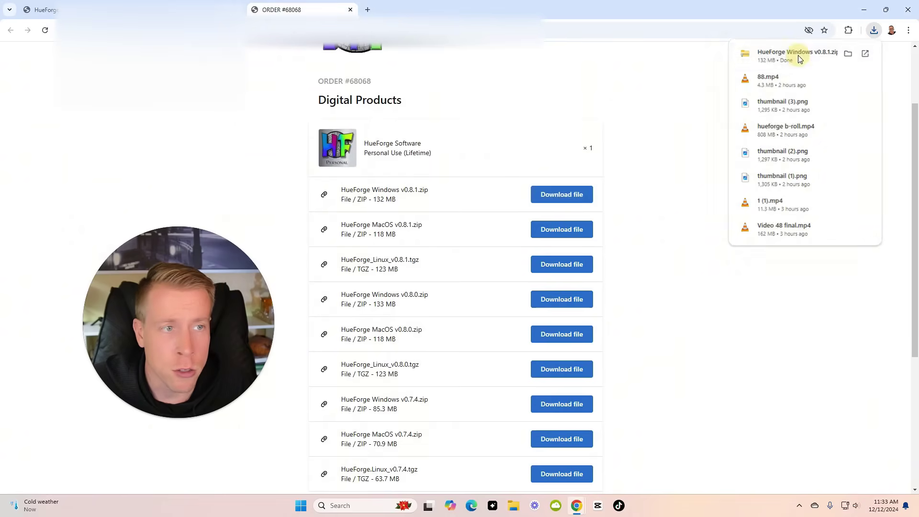
# Extract the HueForge Windows v0.8.1 zip to the suggested folder in Downloads
pyautogui.click(797, 55)
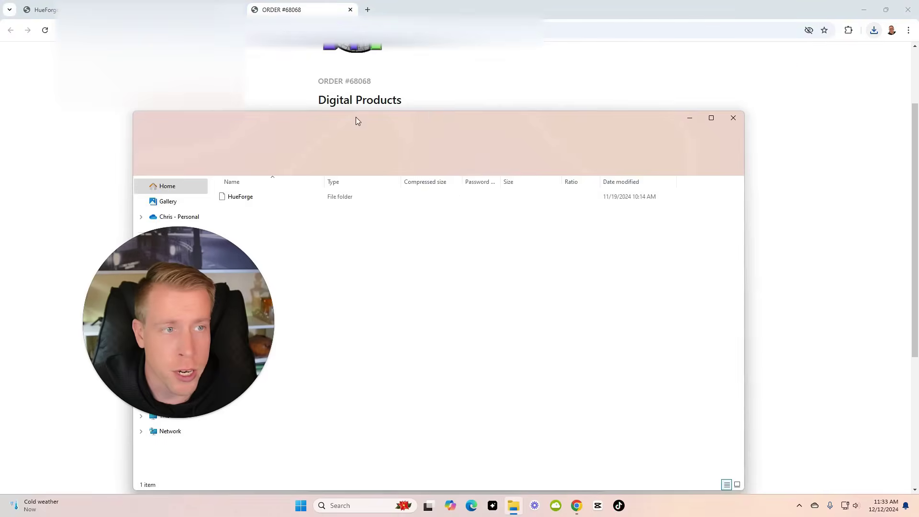
pyautogui.rightClick(244, 200)
pyautogui.click(192, 141)
pyautogui.rightClick(249, 209)
pyautogui.click(288, 306)
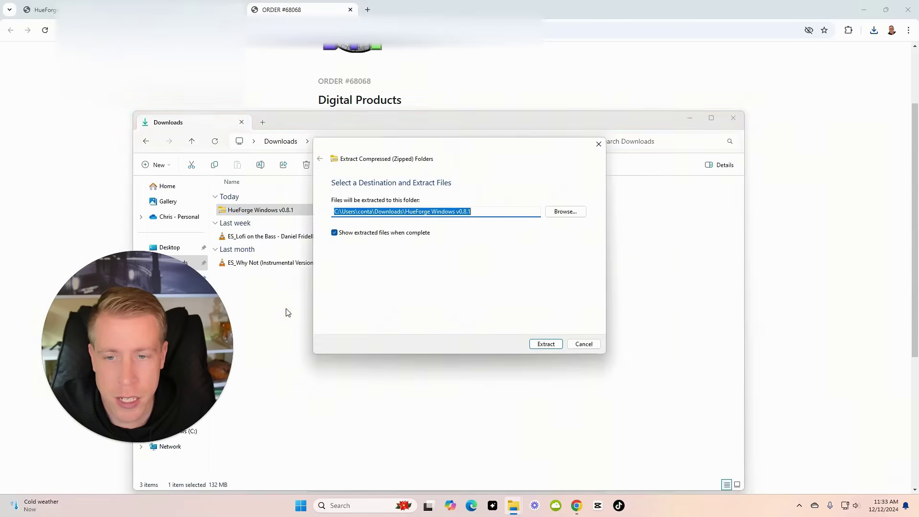
pyautogui.click(546, 344)
# Launch the HueForge application from the extracted HueForge folder
pyautogui.doubleClick(256, 214)
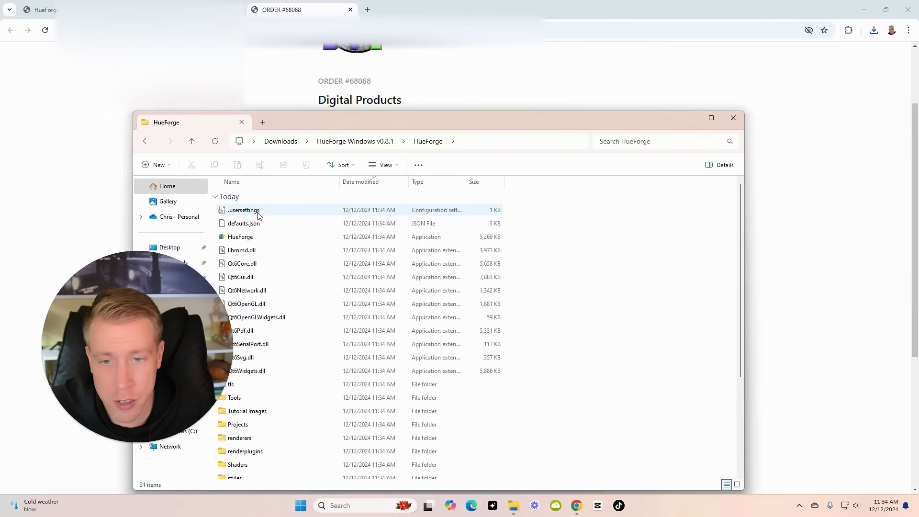
pyautogui.click(280, 238)
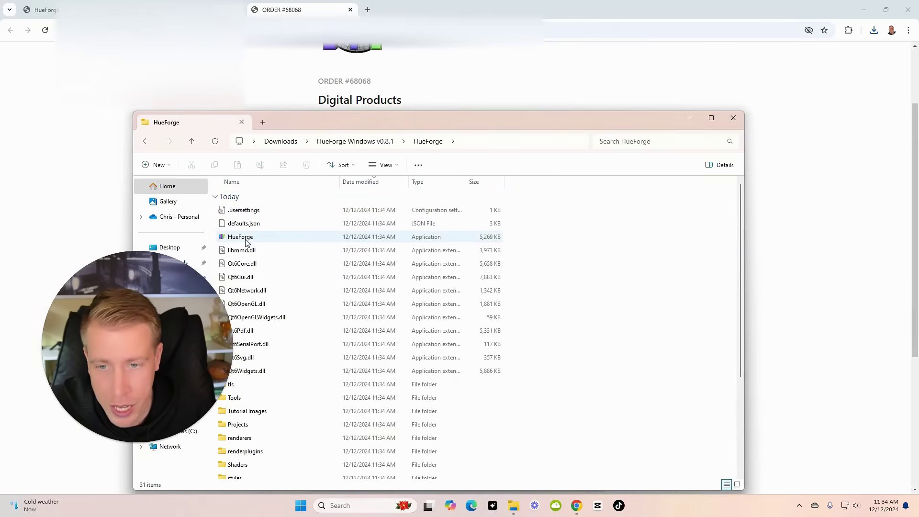
pyautogui.scroll(-1, 244, 240)
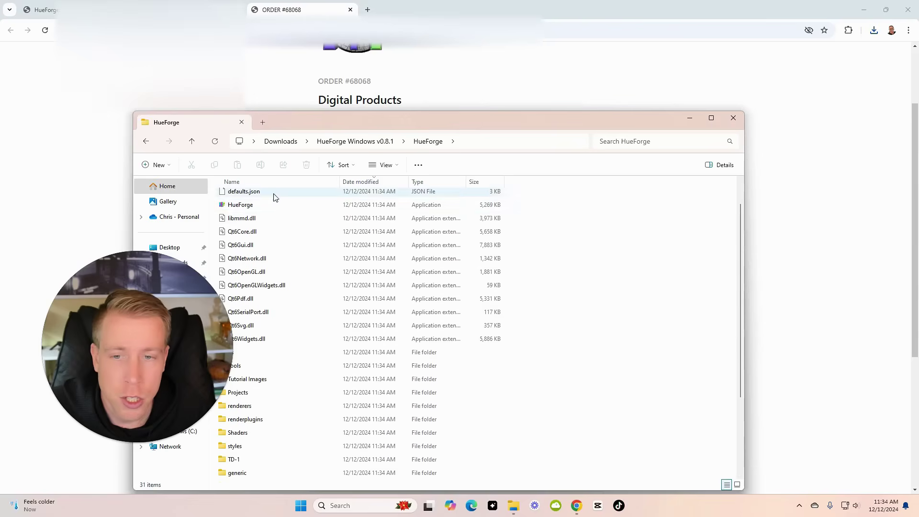
pyautogui.doubleClick(241, 207)
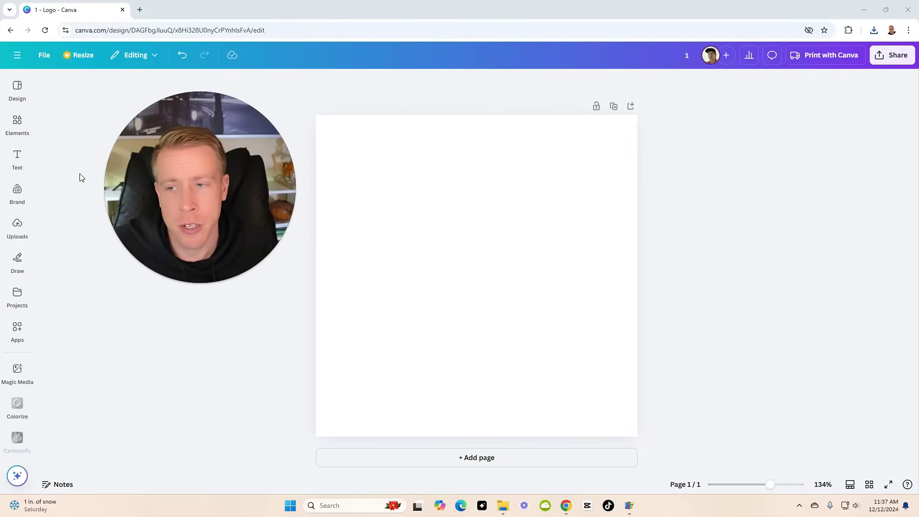
# Upload the 'daughter' photo from the computer into the Canva design
pyautogui.click(18, 227)
pyautogui.click(78, 118)
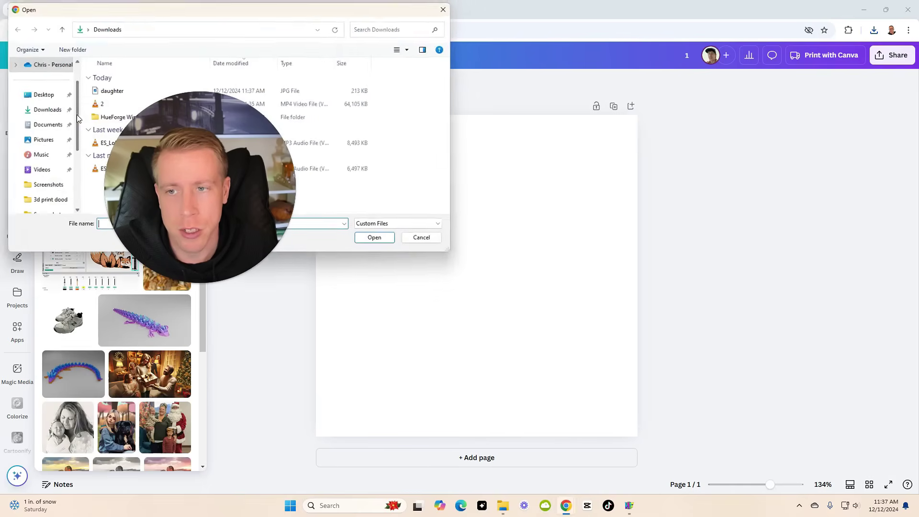
pyautogui.doubleClick(108, 92)
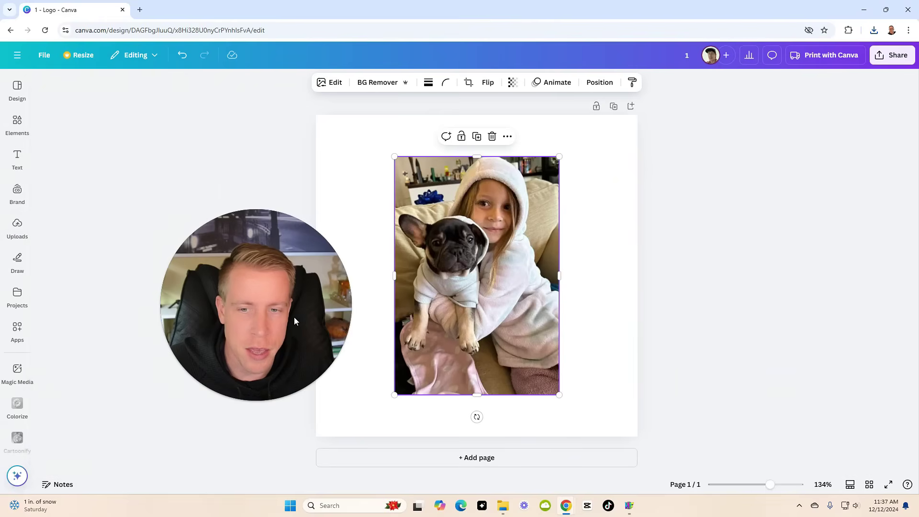
# Enlarge and reposition the photo so it fills nearly the whole page
pyautogui.moveTo(395, 157); pyautogui.dragTo(339, 113)
pyautogui.moveTo(471, 268); pyautogui.dragTo(505, 273)
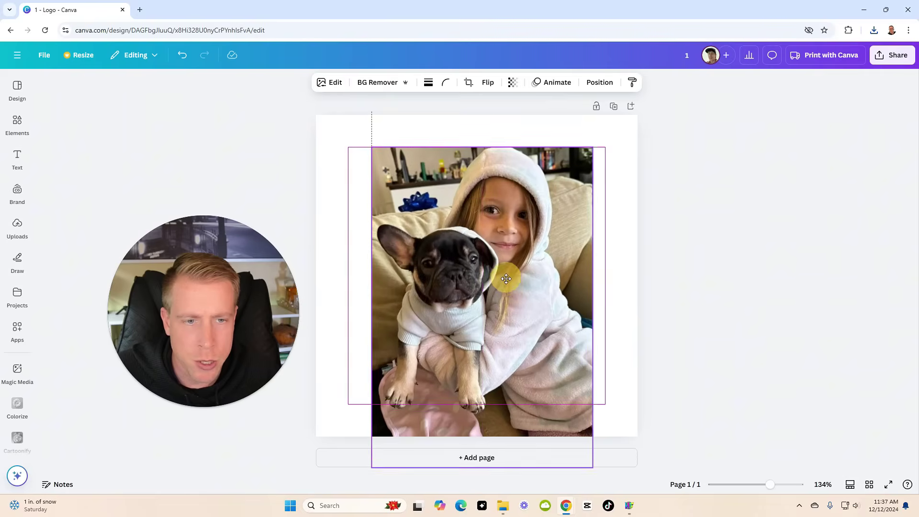
pyautogui.moveTo(372, 169); pyautogui.dragTo(249, 129)
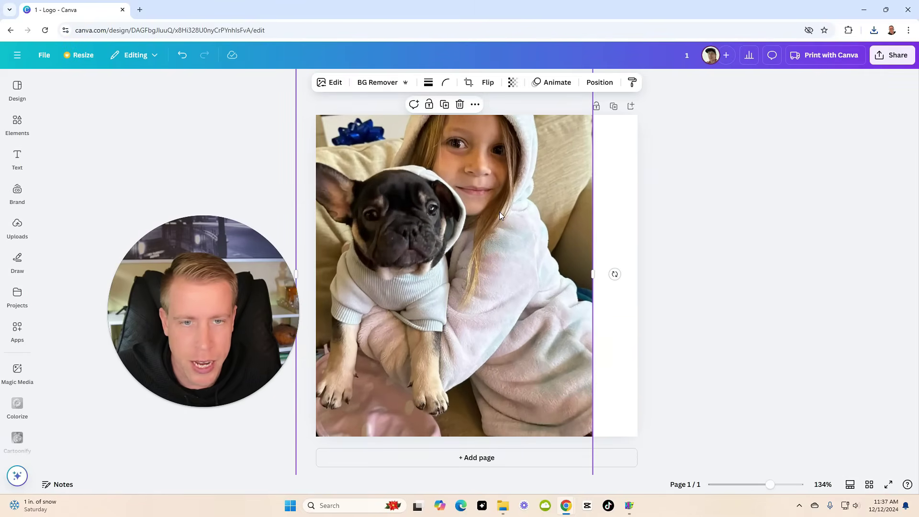
pyautogui.moveTo(520, 263); pyautogui.dragTo(534, 267)
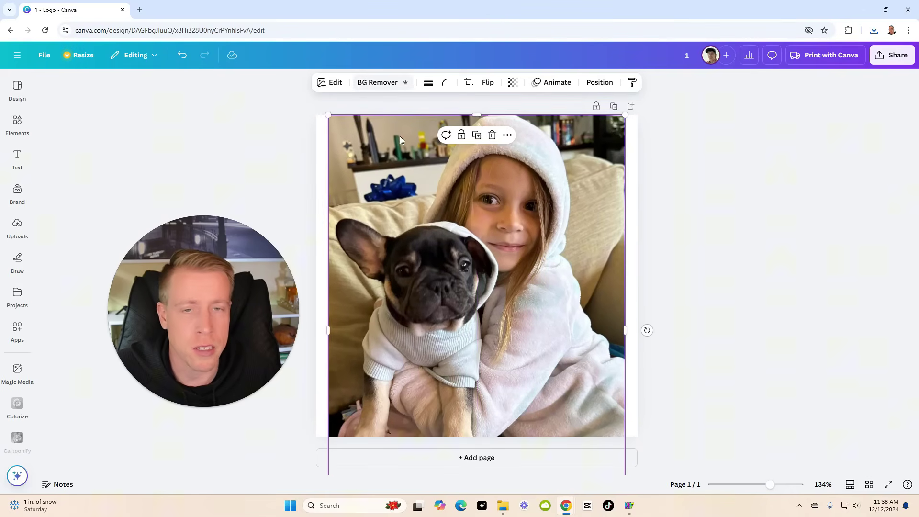
# Run BG Remover on the selected photo to strip its background
pyautogui.click(383, 83)
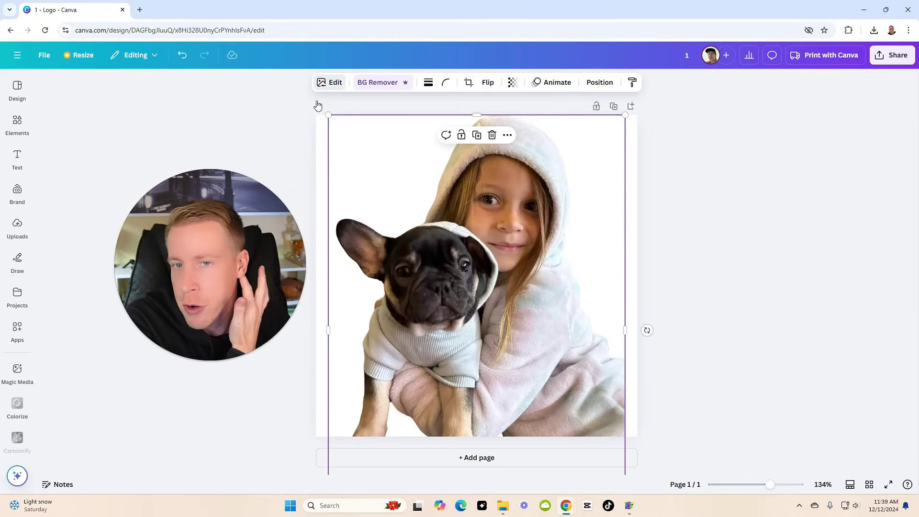
# Try the Mono Ink filter at higher intensity, then settle on Mono Classic for the photo
pyautogui.click(330, 83)
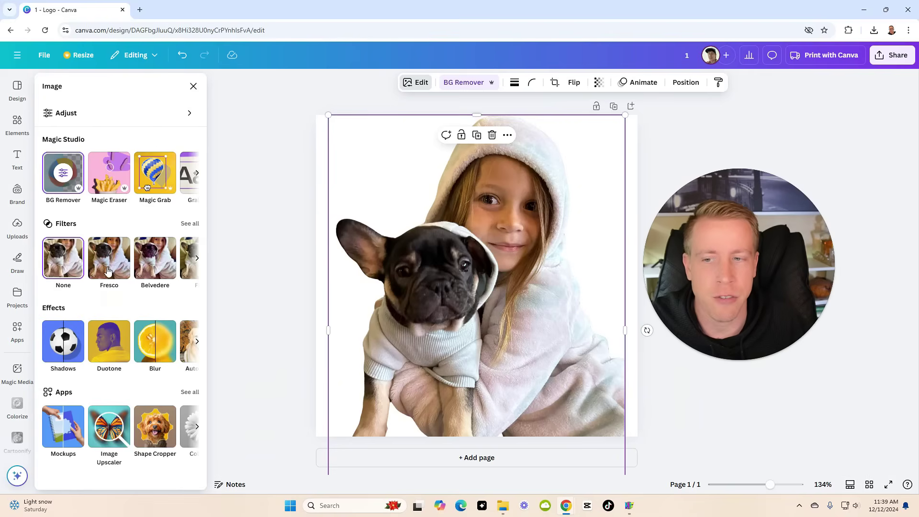
pyautogui.click(189, 224)
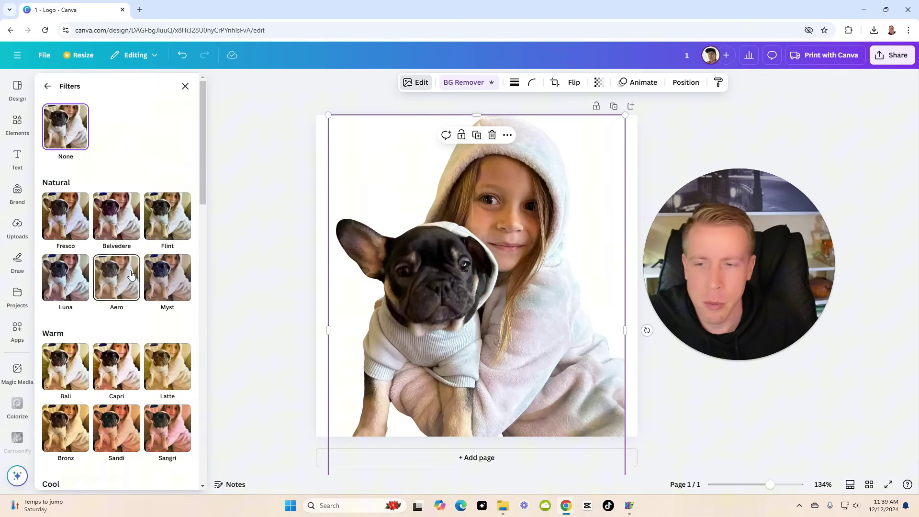
pyautogui.scroll(-3, 131, 275)
pyautogui.scroll(-10, 131, 274)
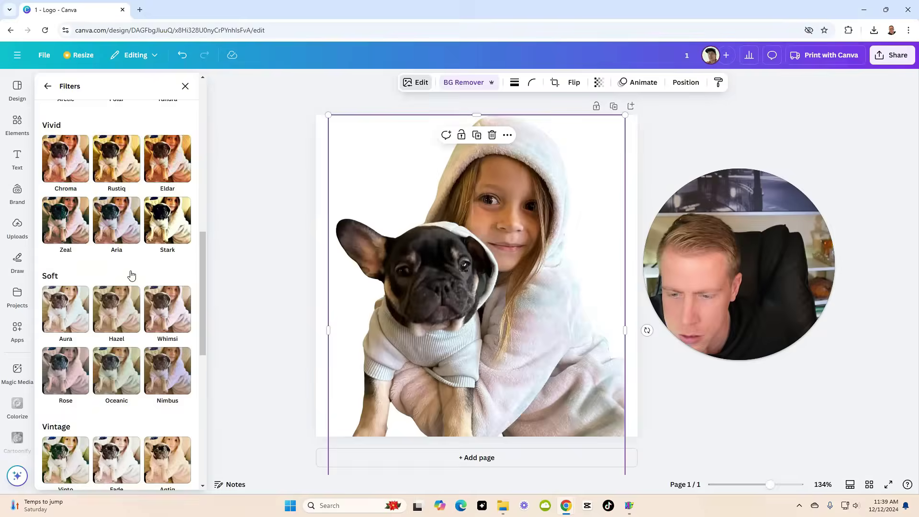
pyautogui.scroll(-3, 131, 275)
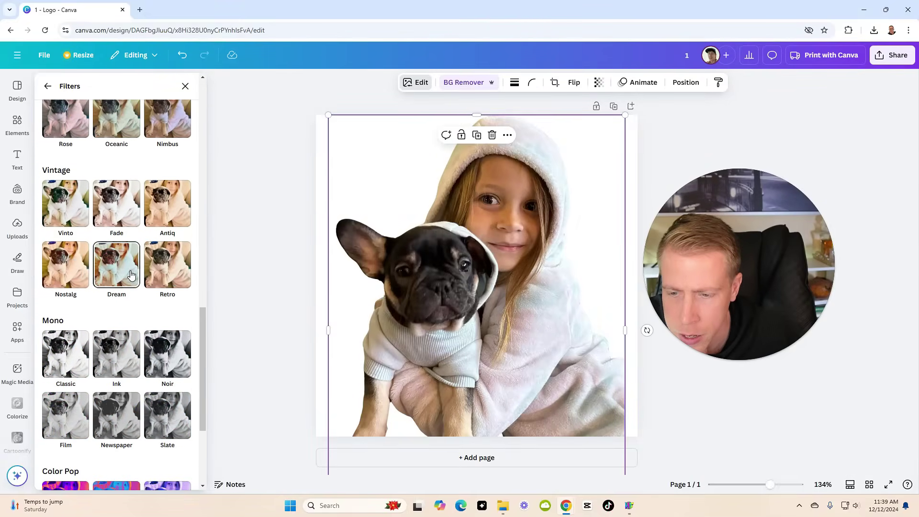
pyautogui.click(121, 354)
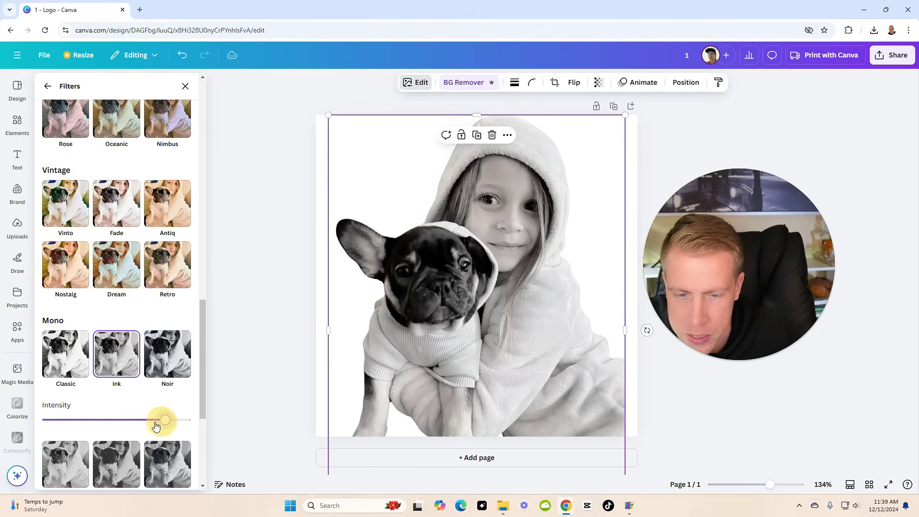
pyautogui.moveTo(155, 425); pyautogui.dragTo(196, 419)
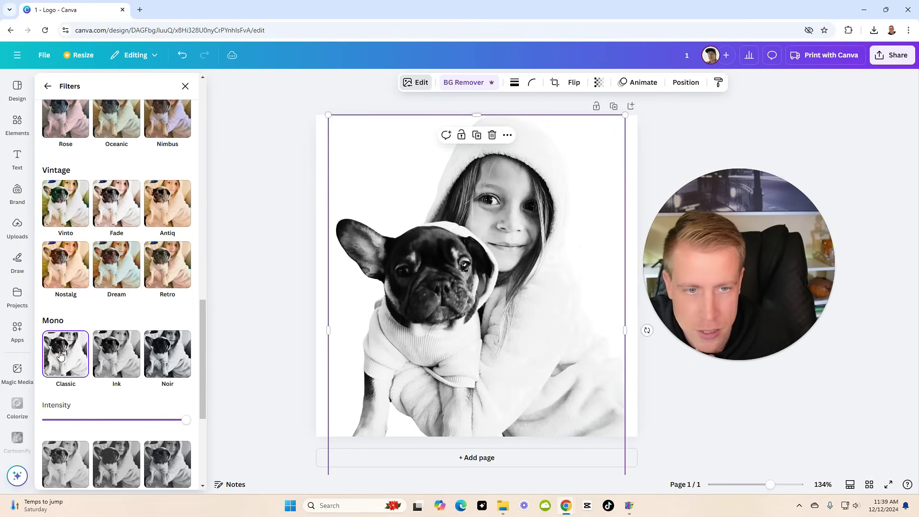
pyautogui.click(57, 350)
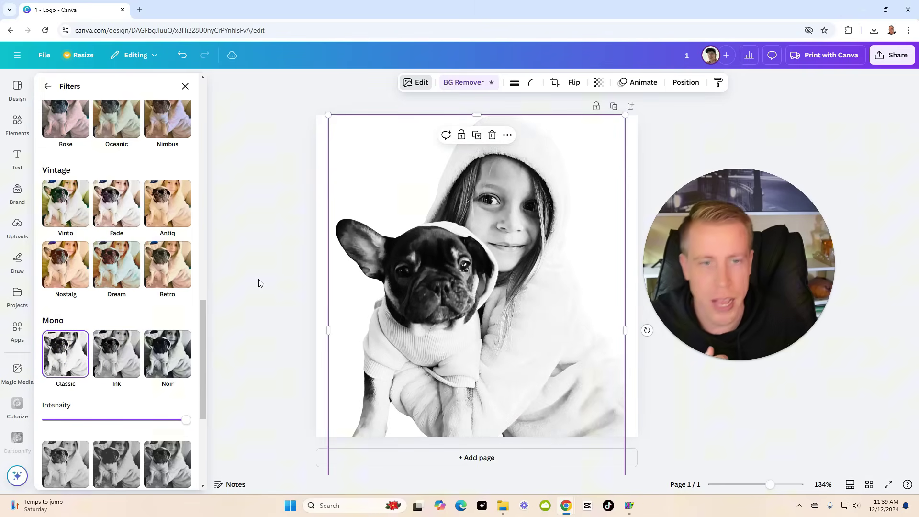
pyautogui.click(276, 222)
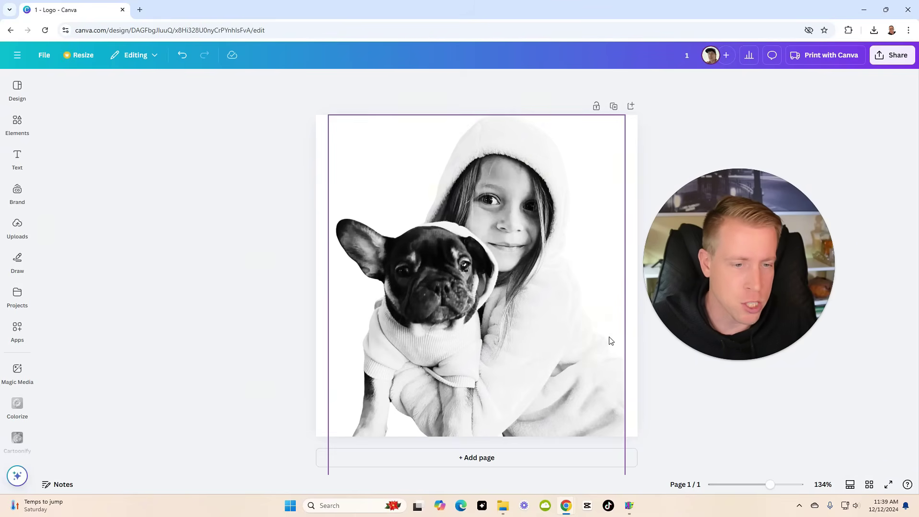
# Widen the photo and max out its brightness, contrast, highlights, shadows and whites
pyautogui.click(587, 332)
pyautogui.moveTo(625, 333); pyautogui.dragTo(527, 316)
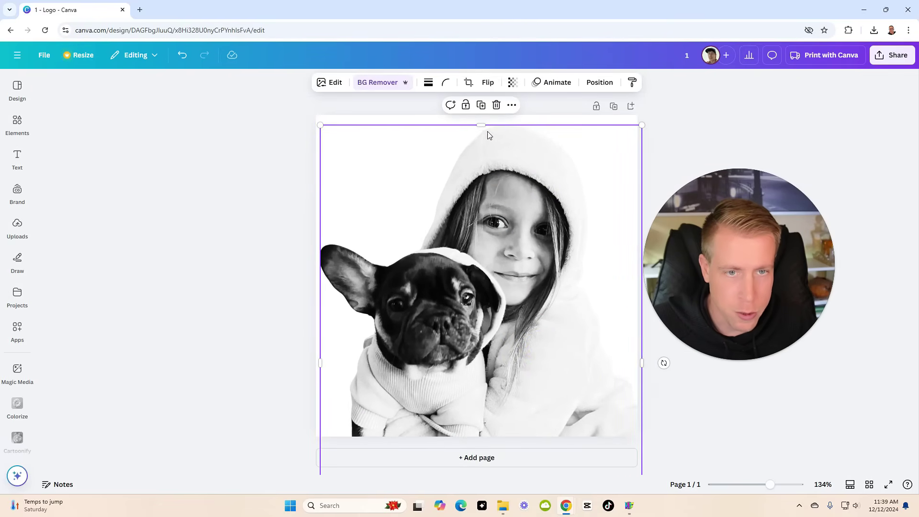
pyautogui.click(541, 187)
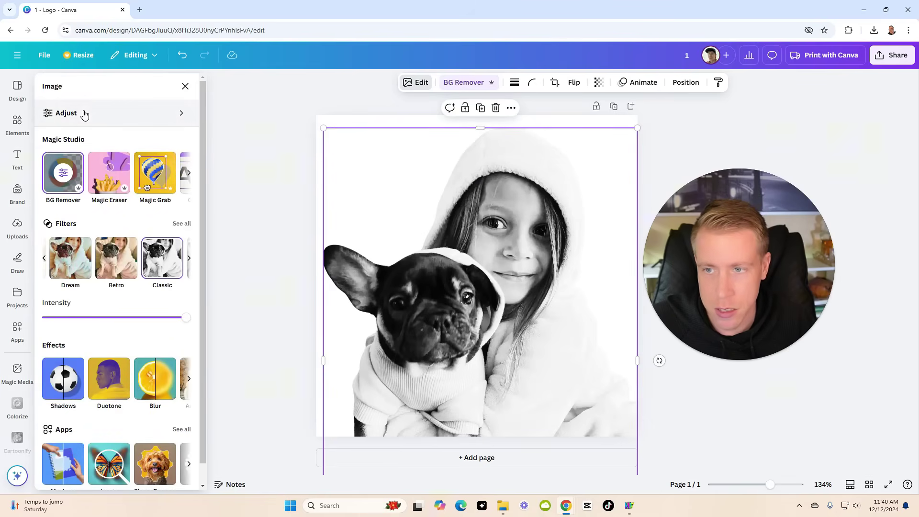
pyautogui.click(84, 114)
pyautogui.moveTo(103, 248); pyautogui.dragTo(163, 248)
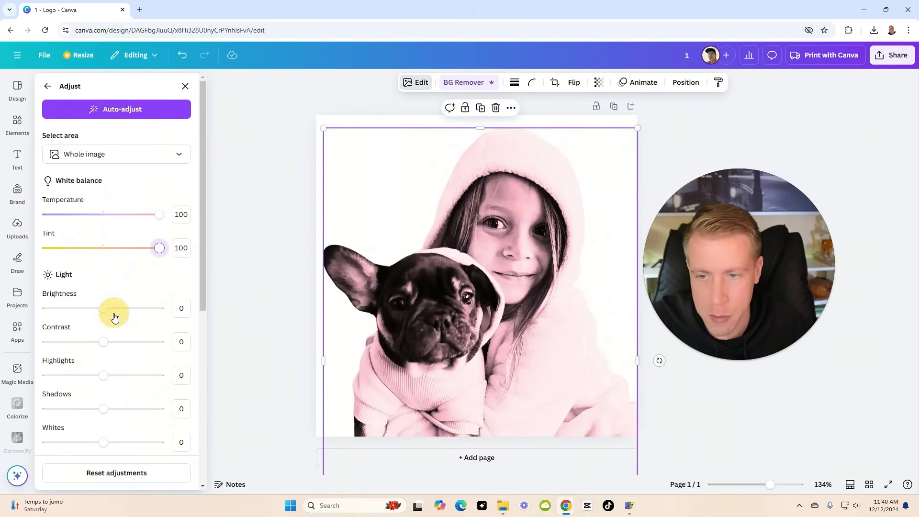
pyautogui.moveTo(104, 308); pyautogui.dragTo(163, 308)
pyautogui.moveTo(103, 342); pyautogui.dragTo(163, 342)
pyautogui.moveTo(103, 376); pyautogui.dragTo(163, 376)
pyautogui.moveTo(104, 409); pyautogui.dragTo(163, 408)
pyautogui.moveTo(103, 442); pyautogui.dragTo(163, 443)
# Drop brightness, highlights, shadows and whites to minimum and raise blacks for a black silhouette
pyautogui.scroll(-3, 109, 354)
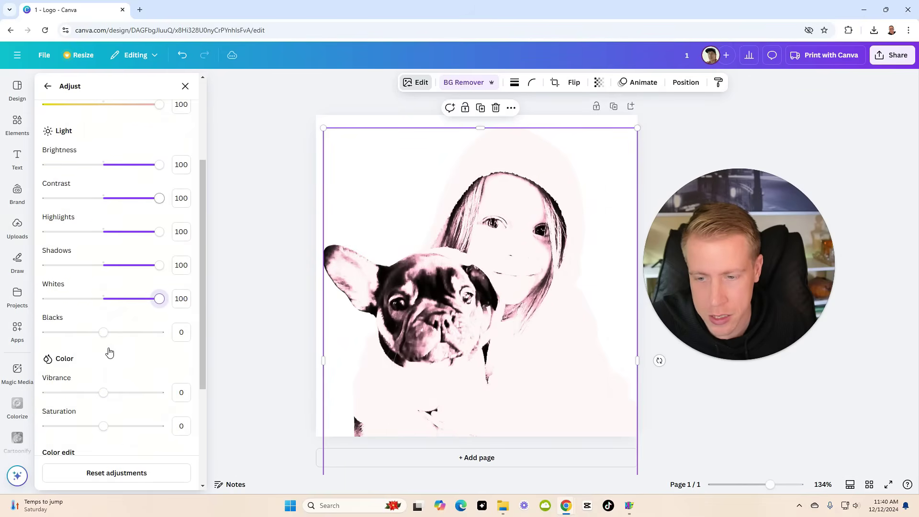
pyautogui.moveTo(104, 334); pyautogui.dragTo(159, 332)
pyautogui.moveTo(160, 299); pyautogui.dragTo(46, 298)
pyautogui.moveTo(159, 266); pyautogui.dragTo(47, 265)
pyautogui.moveTo(159, 232); pyautogui.dragTo(47, 232)
pyautogui.moveTo(159, 164); pyautogui.dragTo(47, 164)
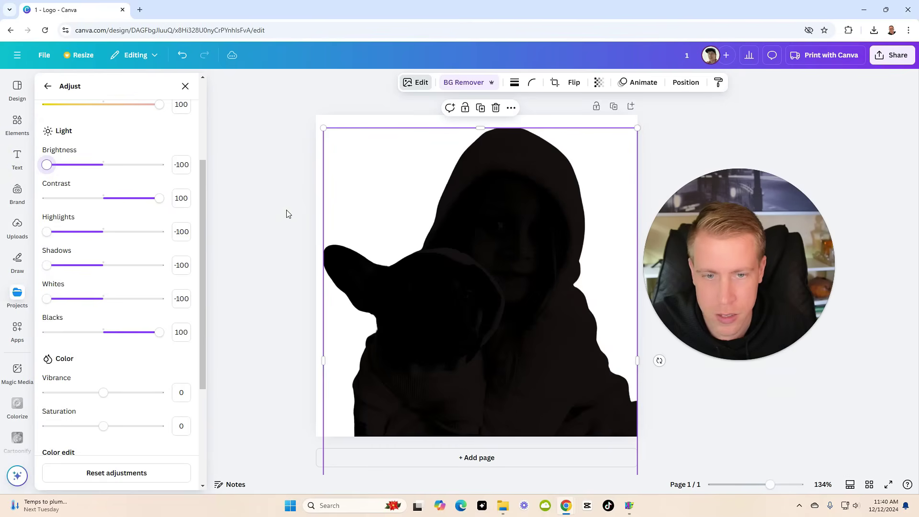
pyautogui.press('Escape')
# Paste the original grayscale photo over the silhouette and align it to form the outline
pyautogui.click(410, 215)
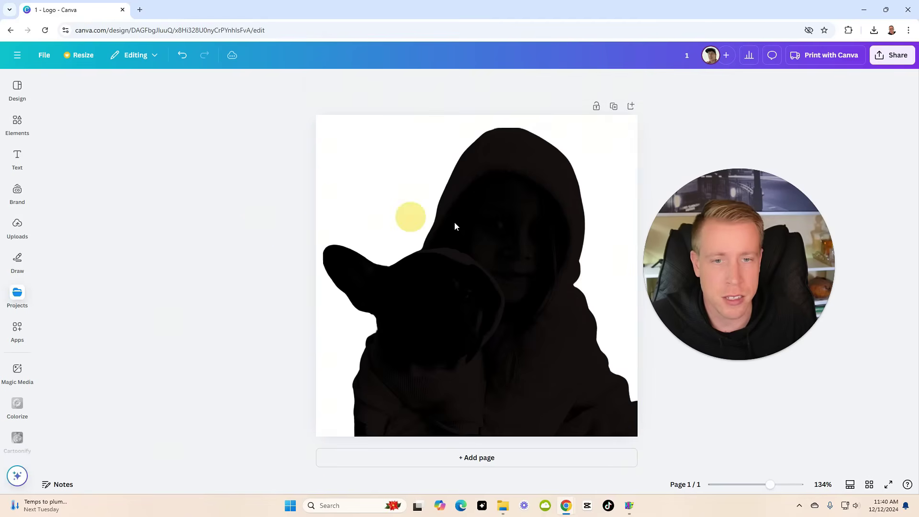
pyautogui.rightClick(443, 227)
pyautogui.click(459, 223)
pyautogui.moveTo(459, 223)
pyautogui.mouseDown()
pyautogui.moveTo(465, 242)
pyautogui.moveTo(453, 238)
pyautogui.mouseUp()
pyautogui.click(345, 199)
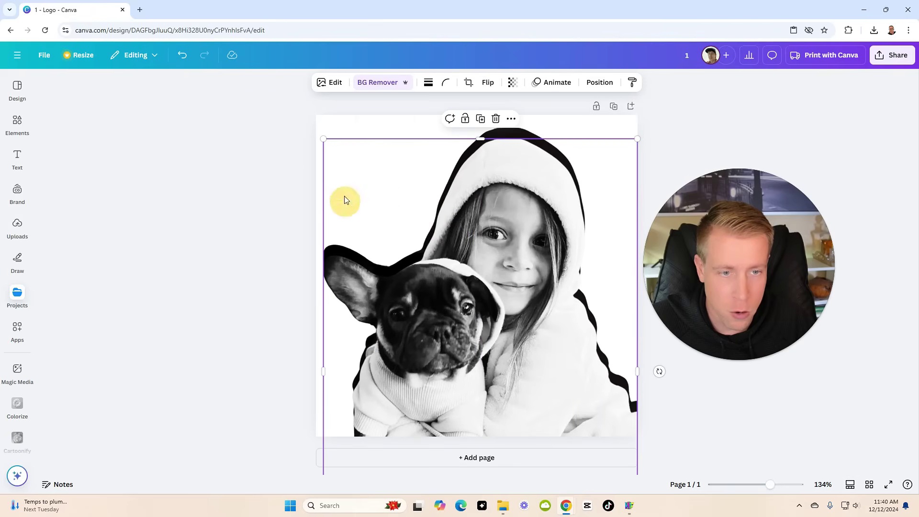
pyautogui.click(204, 186)
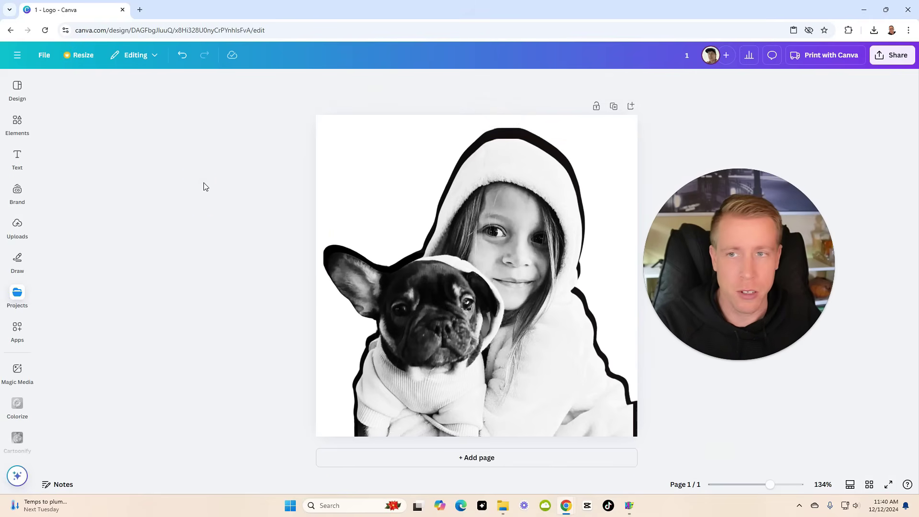
# Download the outlined design as a PNG and switch over to HueForge
pyautogui.click(894, 56)
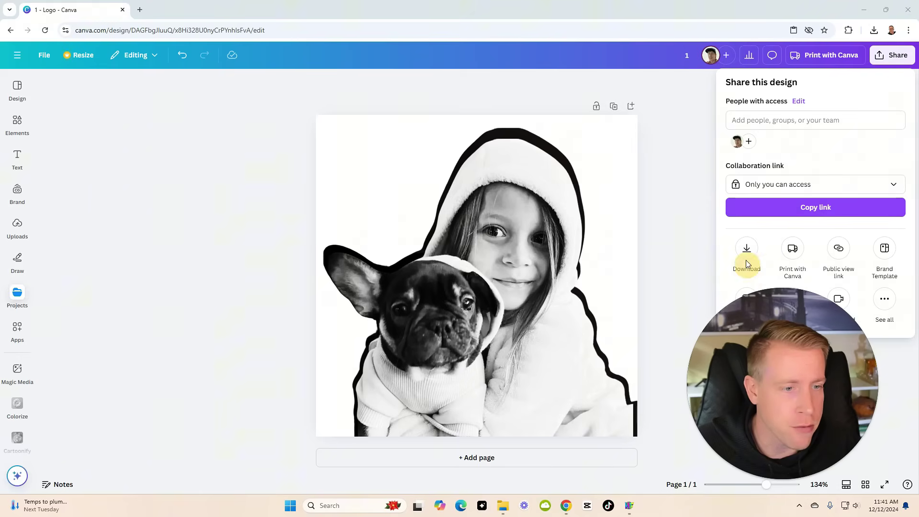
pyautogui.click(748, 256)
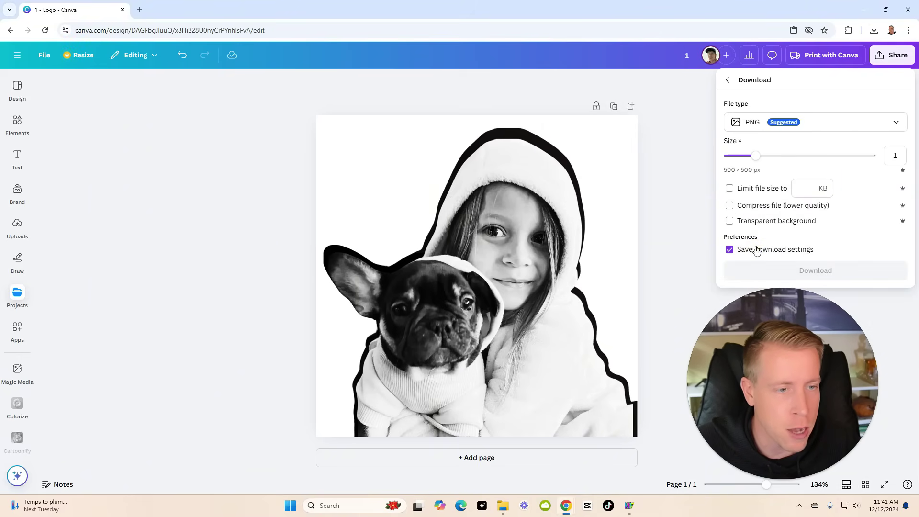
pyautogui.click(785, 270)
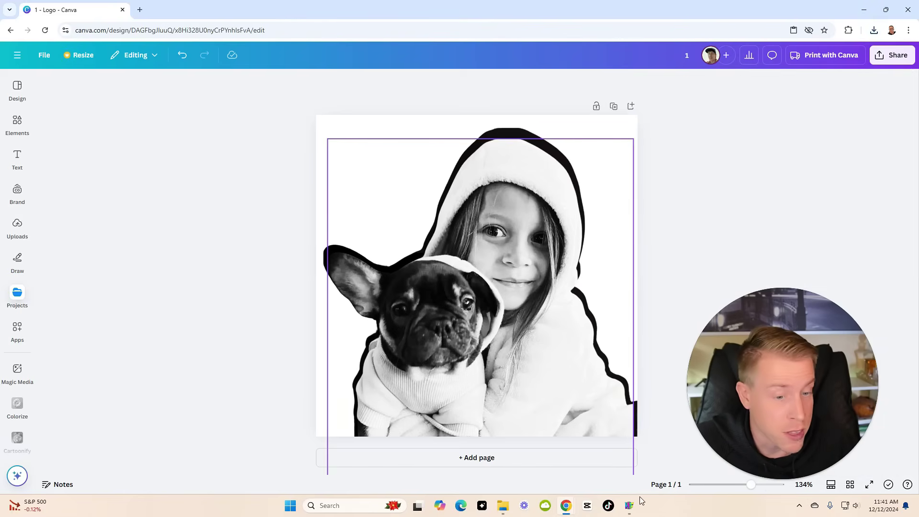
pyautogui.moveTo(634, 509)
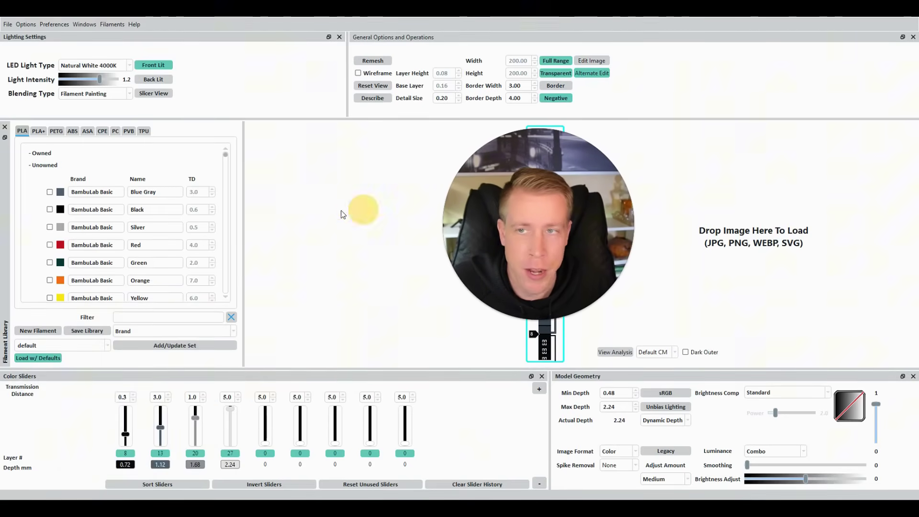
# Load the downloaded girl-and-dog PNG through File > Open File > Image
pyautogui.click(8, 24)
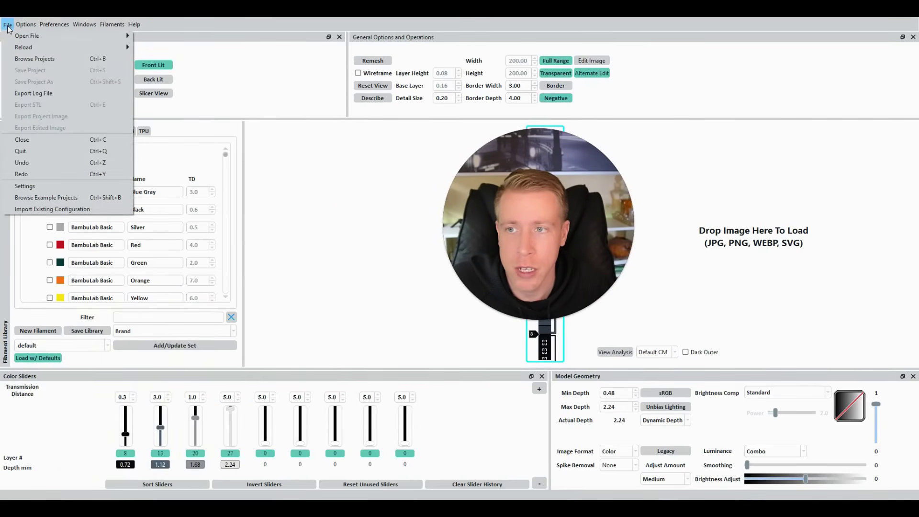
pyautogui.moveTo(50, 37)
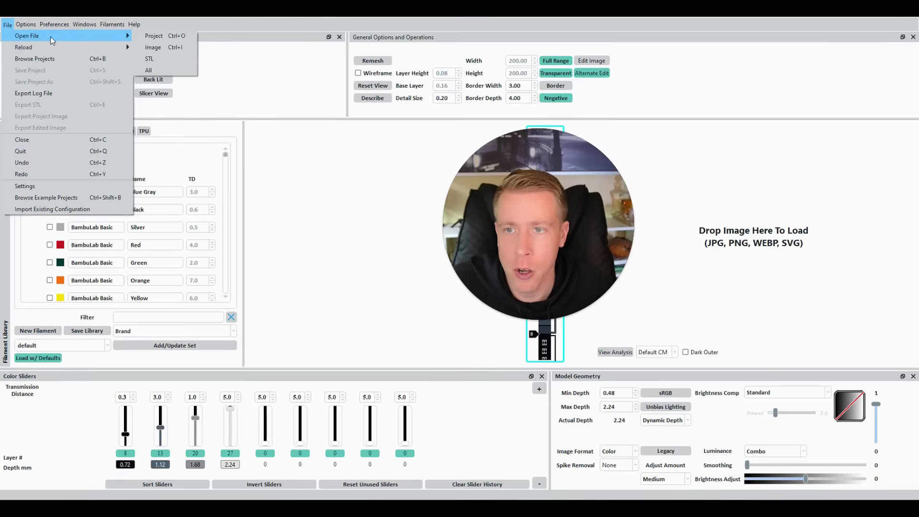
pyautogui.click(159, 47)
pyautogui.doubleClick(114, 112)
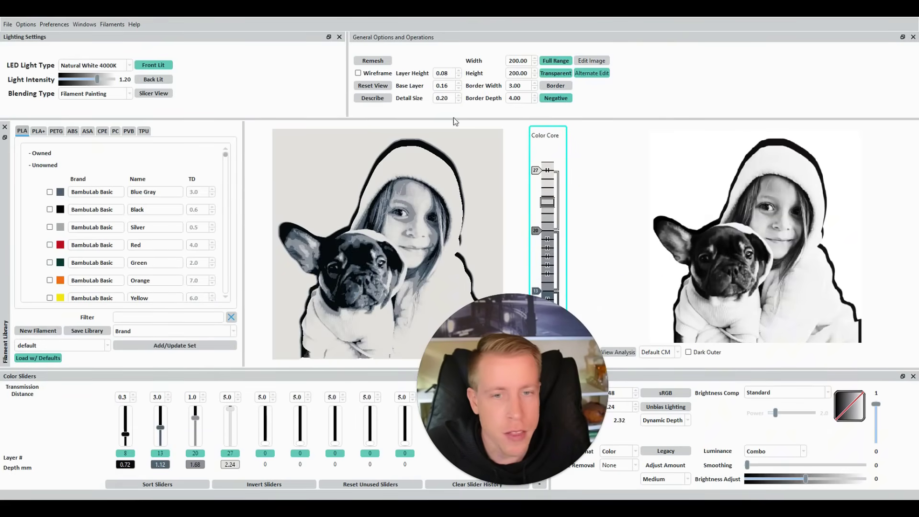
# Rotate the 3D preview to inspect the four-colour grayscale relief, up to 2.24 mm deep
pyautogui.moveTo(490, 401); pyautogui.dragTo(520, 268)
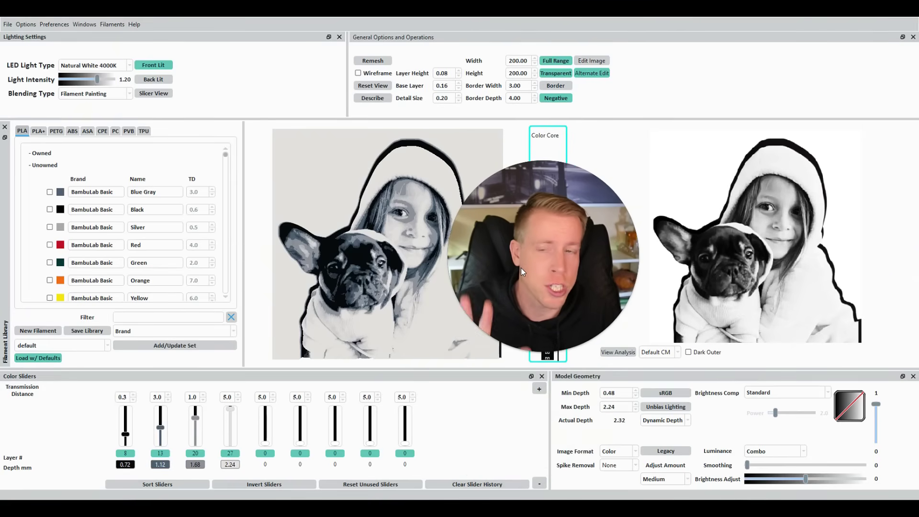
pyautogui.moveTo(521, 268); pyautogui.dragTo(527, 254)
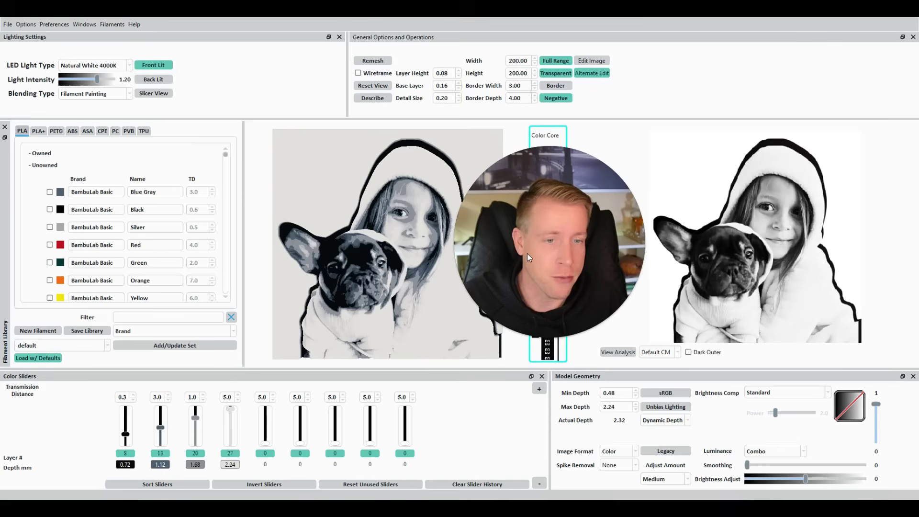
pyautogui.moveTo(547, 314)
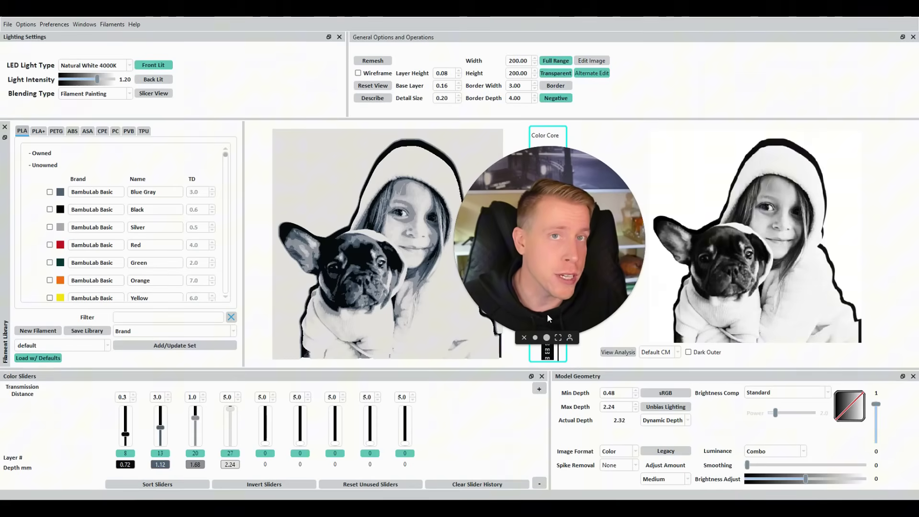
pyautogui.moveTo(549, 308); pyautogui.dragTo(567, 234)
pyautogui.click(555, 264)
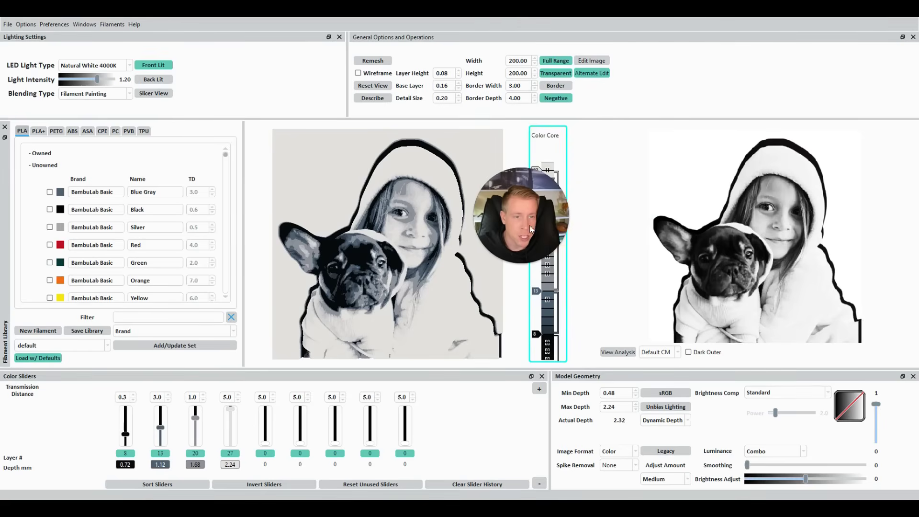
pyautogui.moveTo(513, 220); pyautogui.dragTo(621, 179)
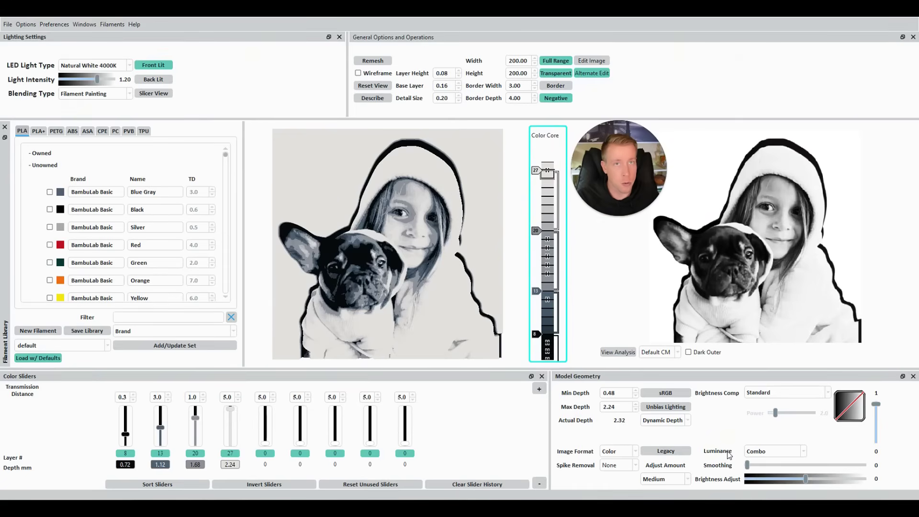
# Try Standard, then set luminance to Color Match and tilt the preview to check the relief
pyautogui.click(783, 455)
pyautogui.click(769, 462)
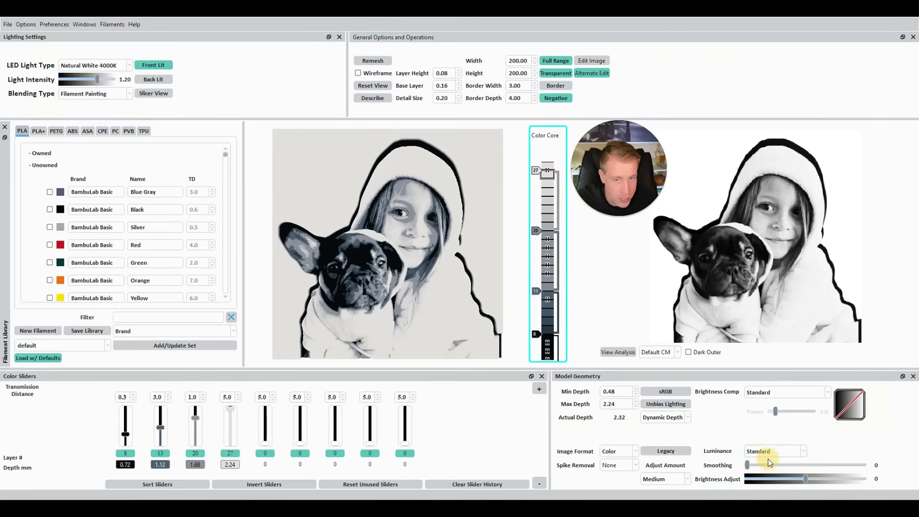
pyautogui.click(774, 452)
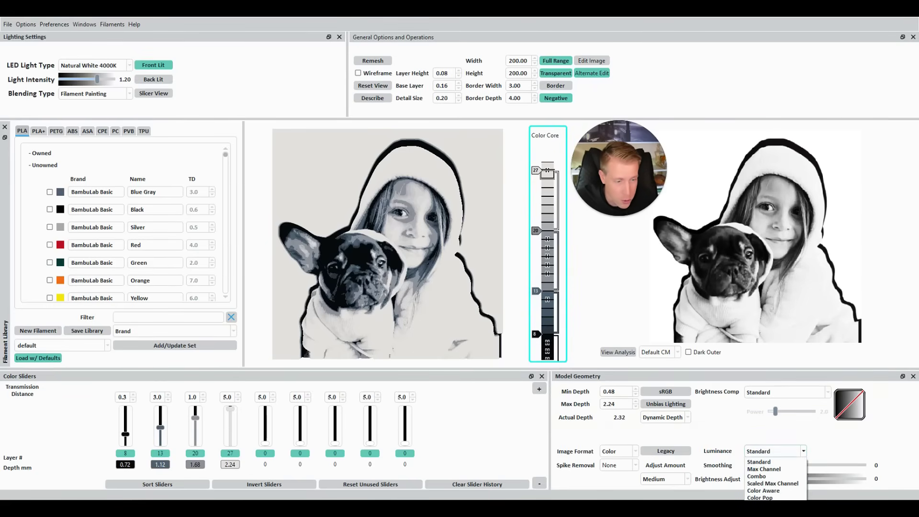
pyautogui.press('Down')
pyautogui.press('Down')
pyautogui.press('Down')
pyautogui.press('Down')
pyautogui.press('Down')
pyautogui.press('Down')
pyautogui.press('Return')
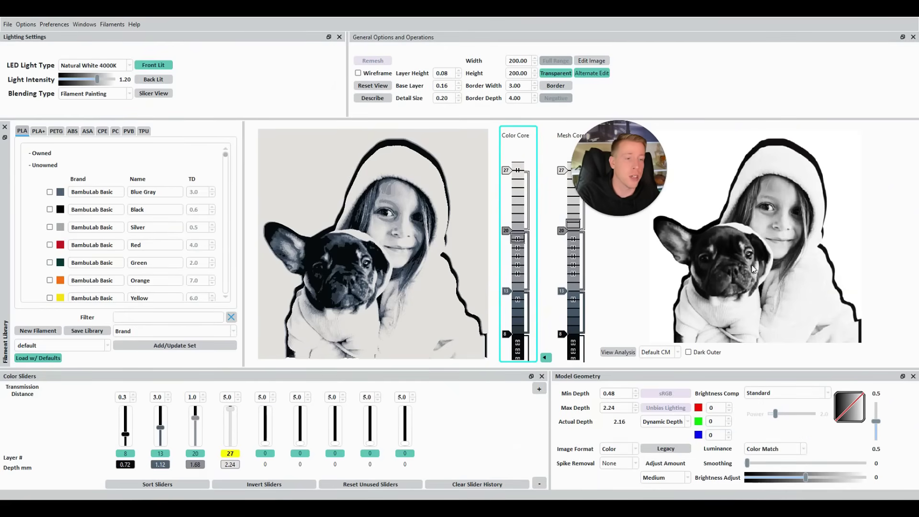
pyautogui.moveTo(774, 268)
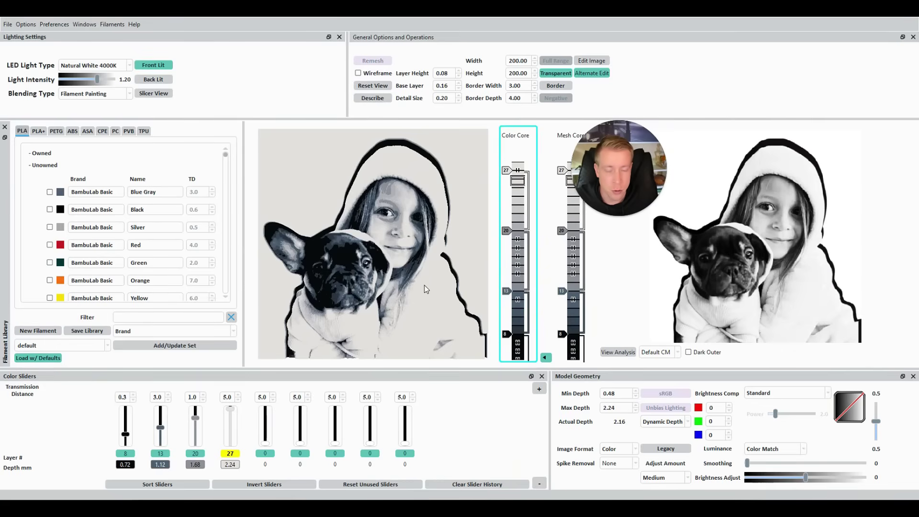
pyautogui.moveTo(424, 286)
pyautogui.mouseDown()
pyautogui.moveTo(367, 274)
pyautogui.moveTo(355, 296)
pyautogui.moveTo(393, 268)
pyautogui.moveTo(392, 257)
pyautogui.moveTo(405, 258)
pyautogui.moveTo(438, 209)
pyautogui.moveTo(368, 308)
pyautogui.moveTo(403, 258)
pyautogui.moveTo(432, 279)
pyautogui.moveTo(366, 282)
pyautogui.moveTo(348, 314)
pyautogui.moveTo(348, 352)
pyautogui.moveTo(378, 284)
pyautogui.moveTo(374, 309)
pyautogui.moveTo(372, 294)
pyautogui.moveTo(417, 294)
pyautogui.mouseUp()
pyautogui.scroll(3, 401, 265)
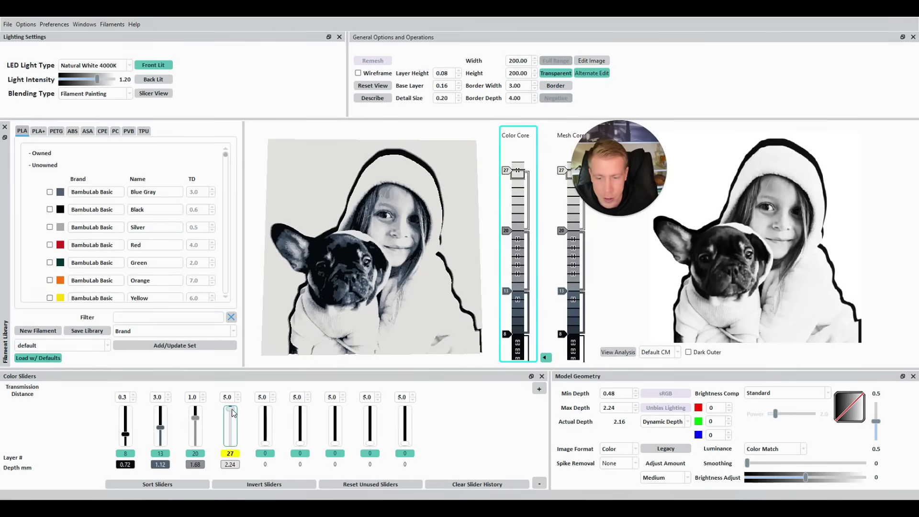
# Give the third colour slot Silver filament (transmission distance 0.5) and re-render the preview
pyautogui.moveTo(232, 409)
pyautogui.mouseDown()
pyautogui.moveTo(230, 443)
pyautogui.moveTo(235, 406)
pyautogui.mouseUp()
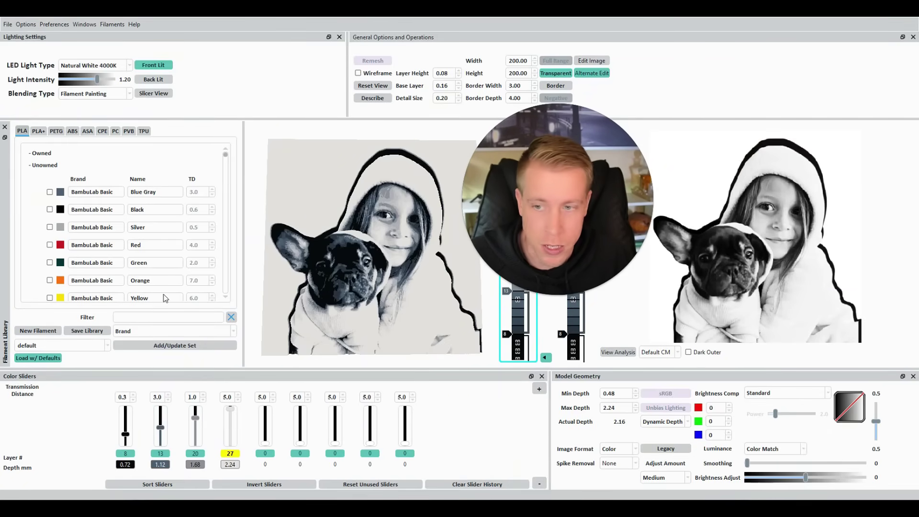
pyautogui.click(196, 465)
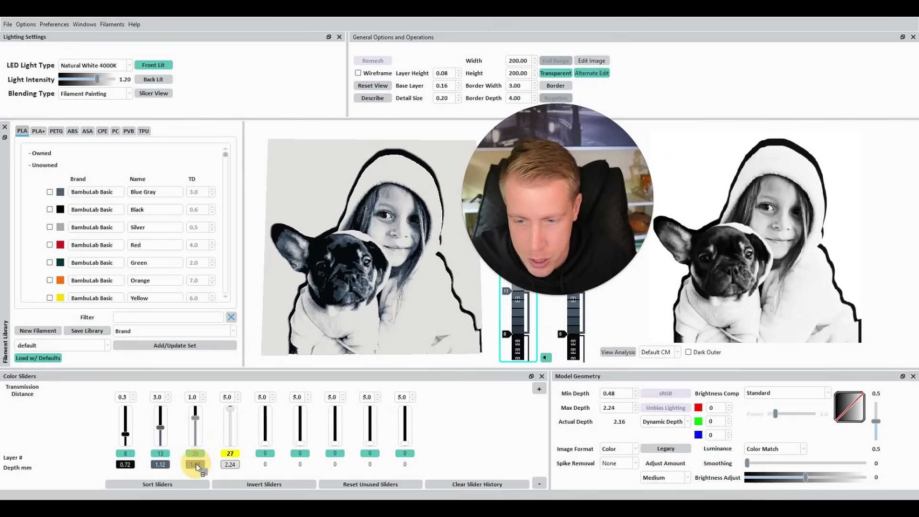
pyautogui.click(60, 227)
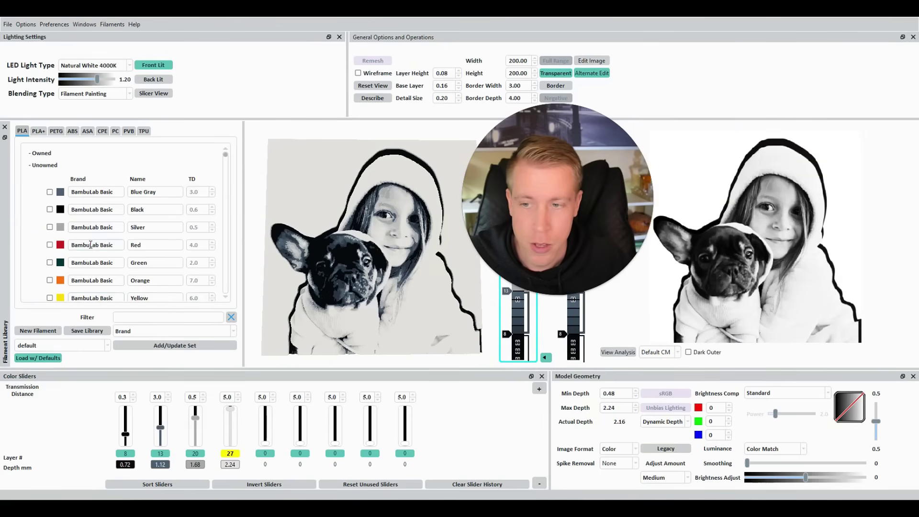
pyautogui.scroll(-3, 91, 244)
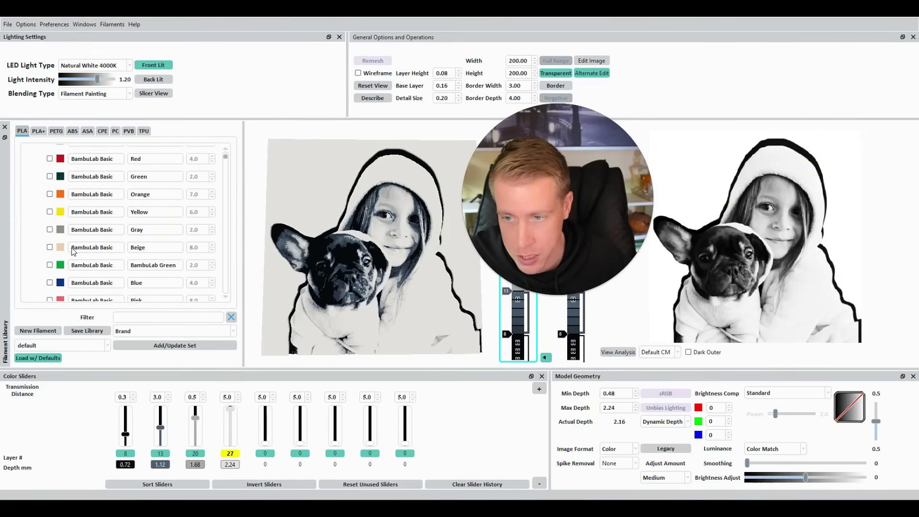
pyautogui.scroll(-3, 73, 252)
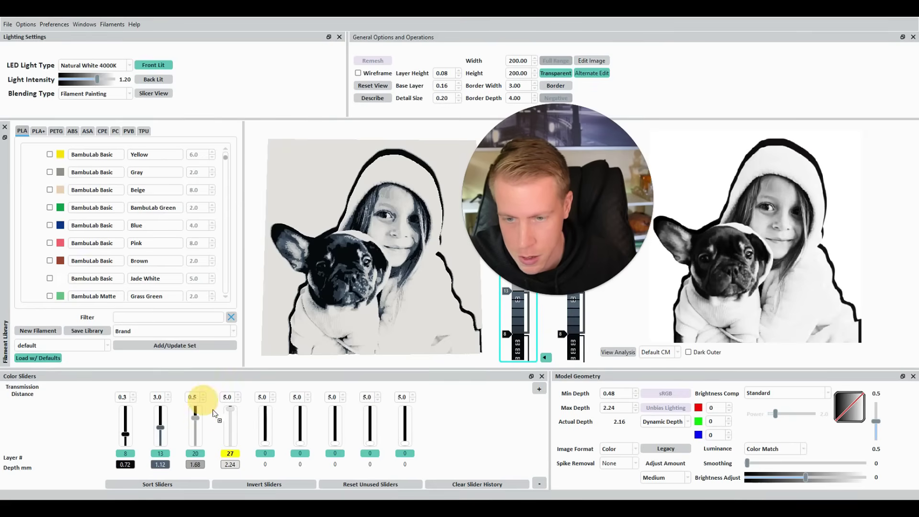
pyautogui.click(229, 454)
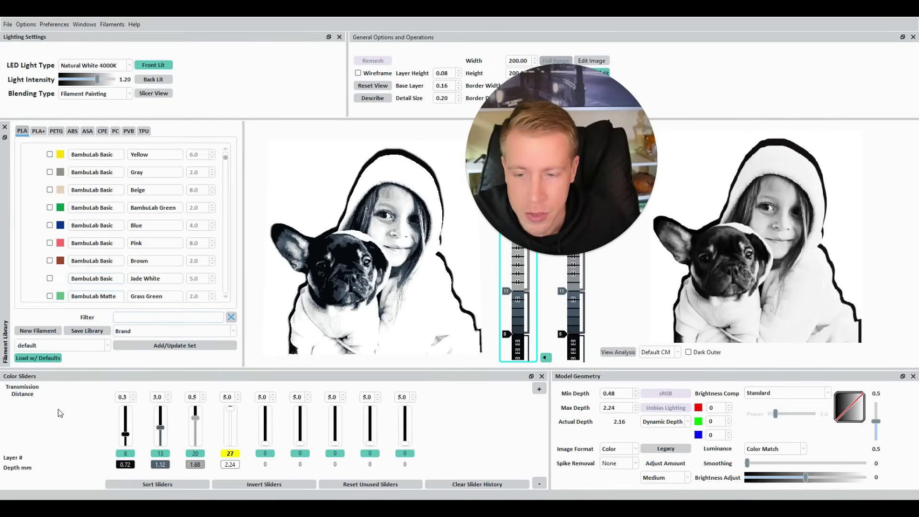
# Lower the first colour change from layer 8 to 6 and tilt the relief preview to inspect depth
pyautogui.click(125, 435)
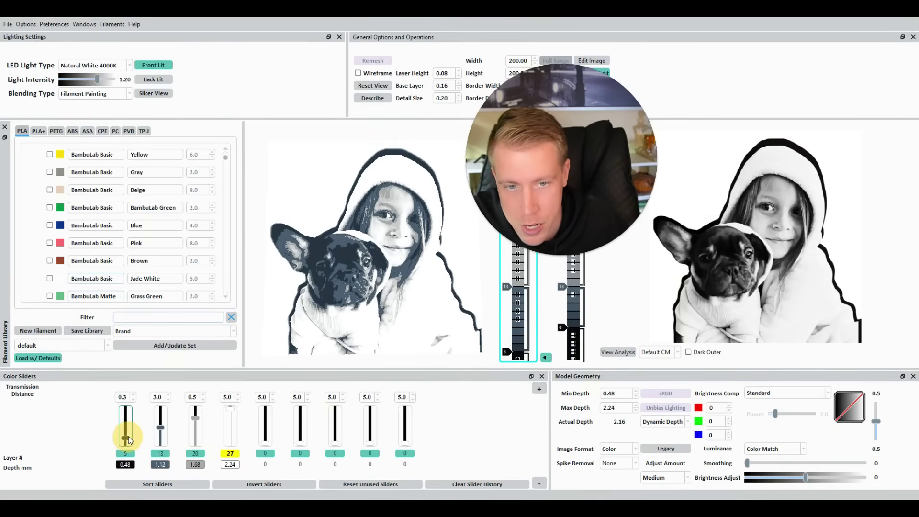
pyautogui.moveTo(129, 436); pyautogui.dragTo(132, 439)
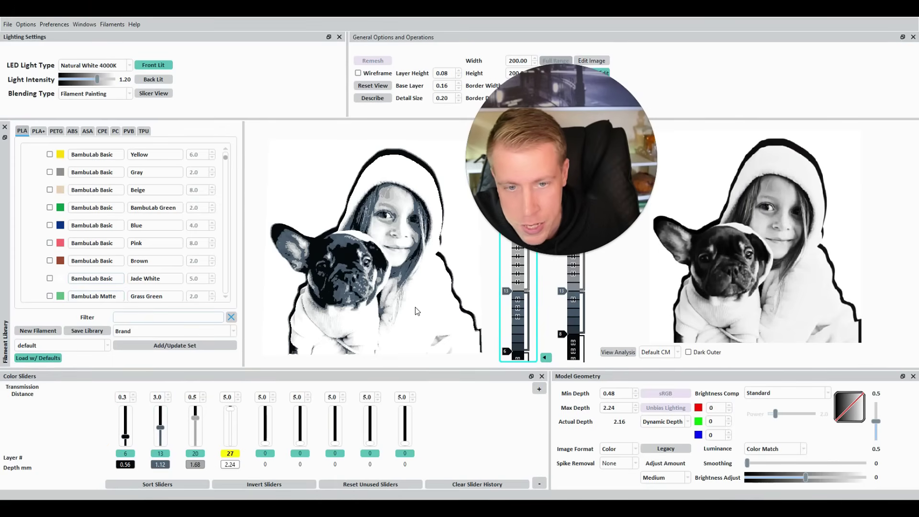
pyautogui.moveTo(364, 297); pyautogui.dragTo(329, 257)
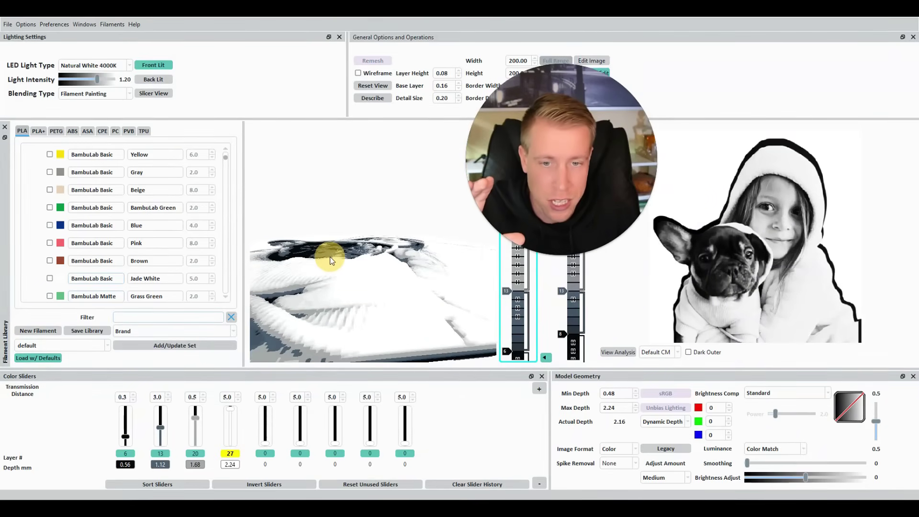
pyautogui.moveTo(353, 288); pyautogui.dragTo(358, 283)
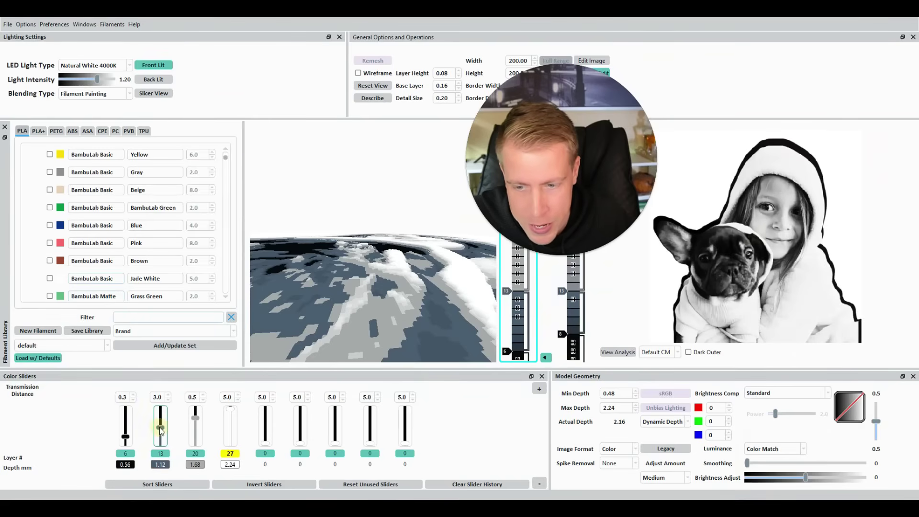
# Drop the second, third and fourth colour changes to layers 9, 18 and 23
pyautogui.moveTo(160, 429); pyautogui.dragTo(162, 433)
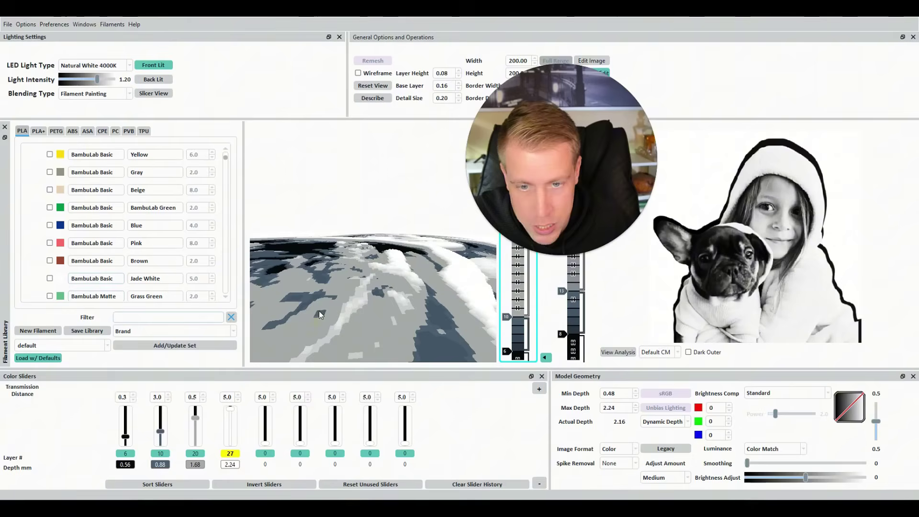
pyautogui.moveTo(318, 312); pyautogui.dragTo(363, 317)
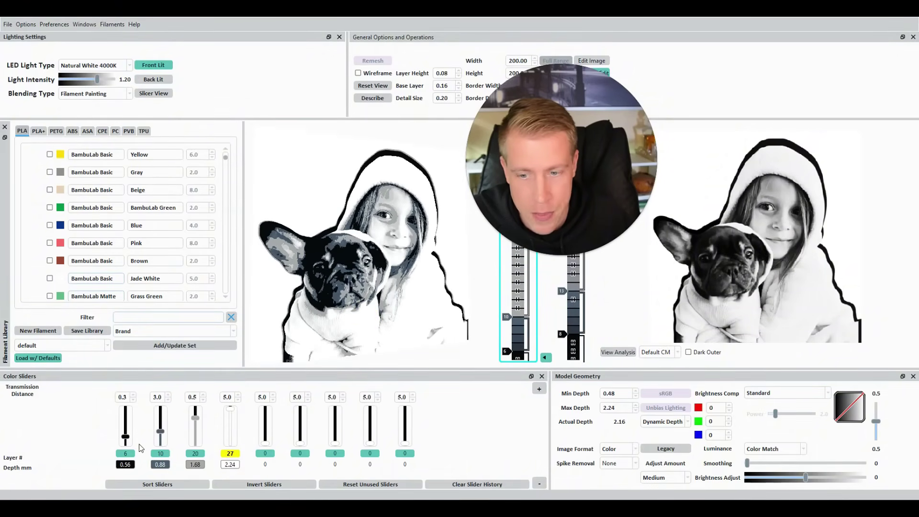
pyautogui.moveTo(161, 433); pyautogui.dragTo(160, 433)
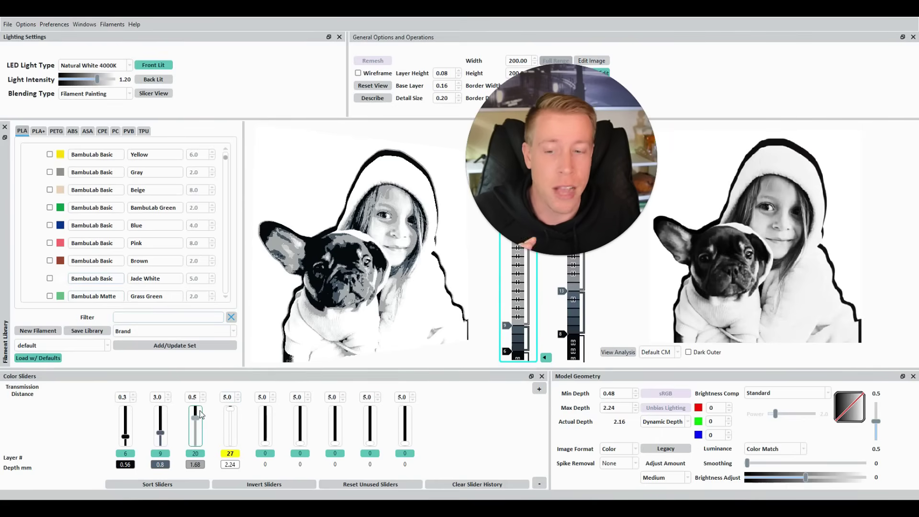
pyautogui.moveTo(196, 422); pyautogui.dragTo(196, 420)
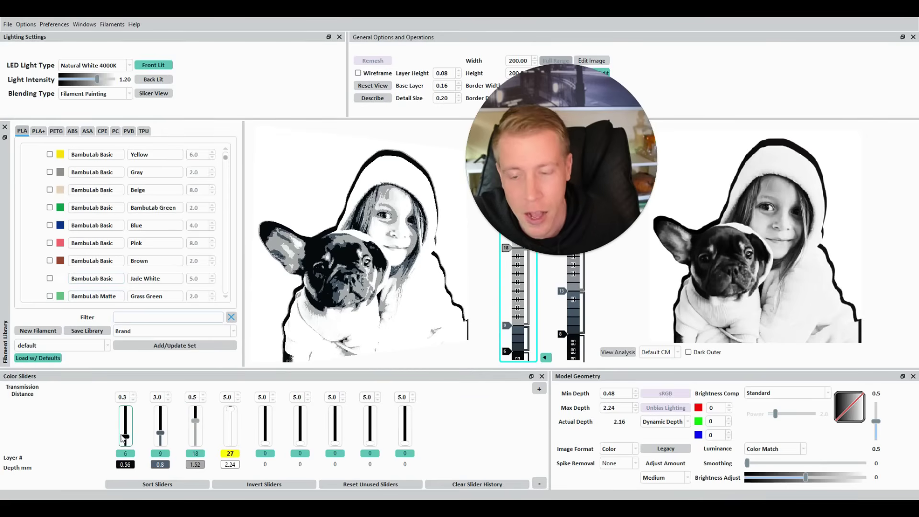
pyautogui.click(232, 412)
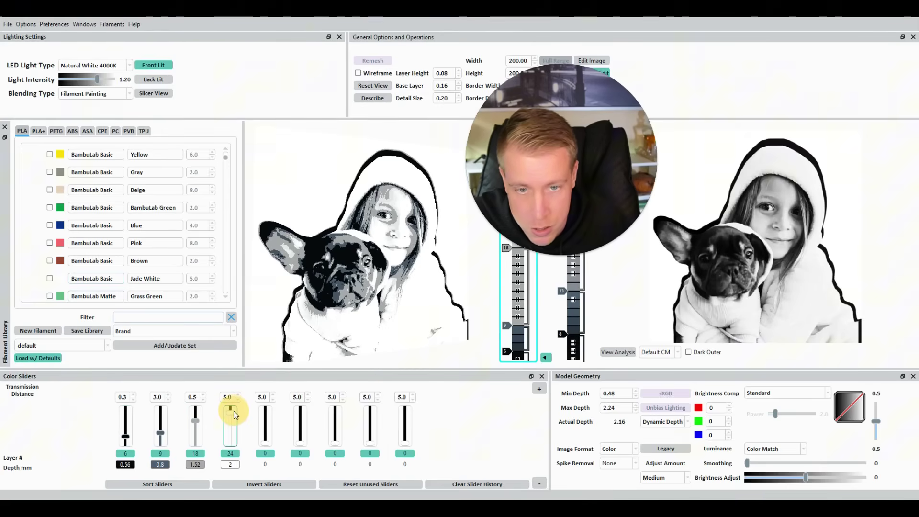
pyautogui.moveTo(234, 411); pyautogui.dragTo(234, 413)
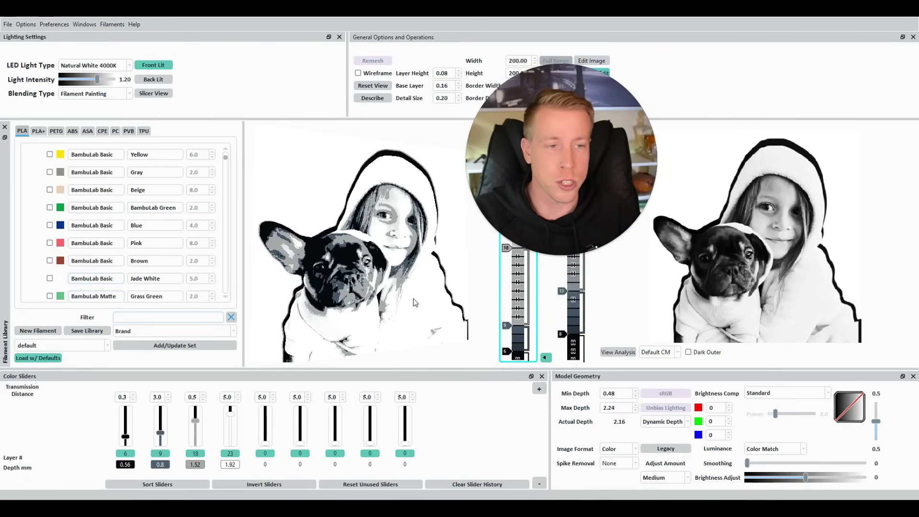
pyautogui.scroll(3, 78, 244)
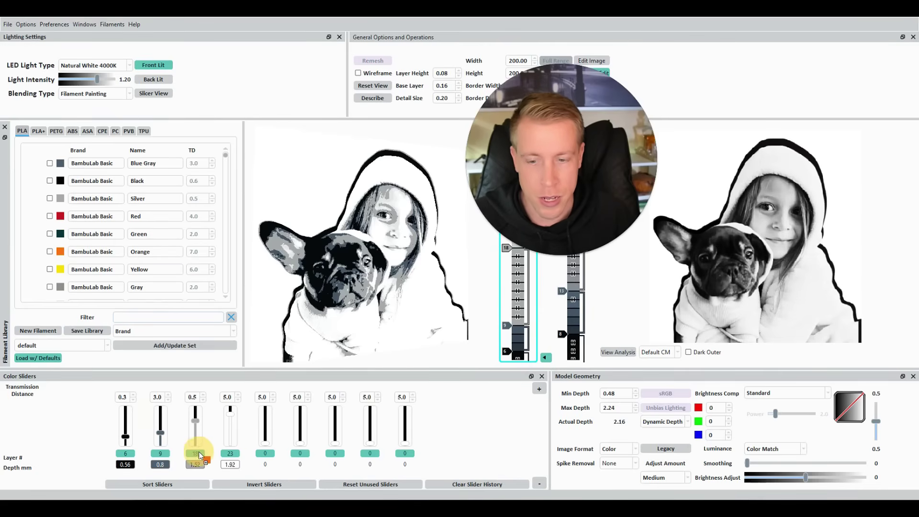
# Try orange filament on the third and fourth colours, then revert the third to silver
pyautogui.moveTo(200, 455); pyautogui.dragTo(197, 424)
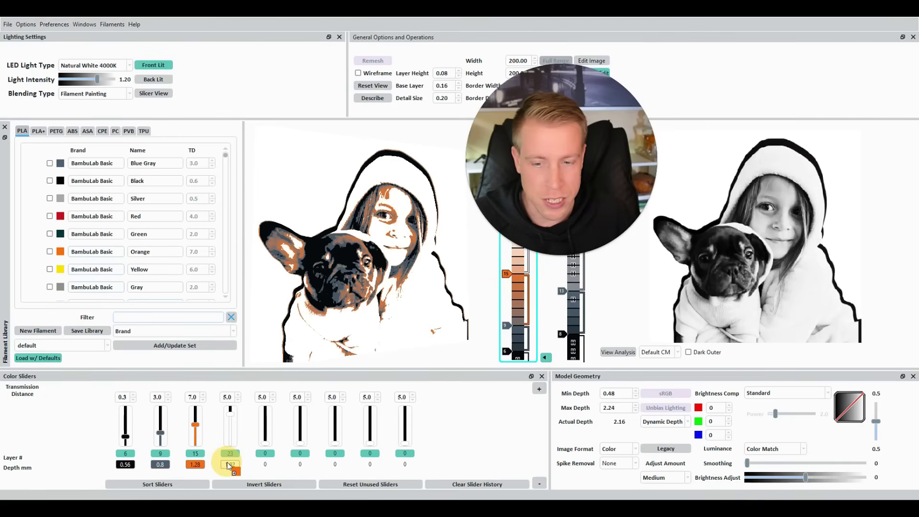
pyautogui.moveTo(229, 465); pyautogui.dragTo(229, 466)
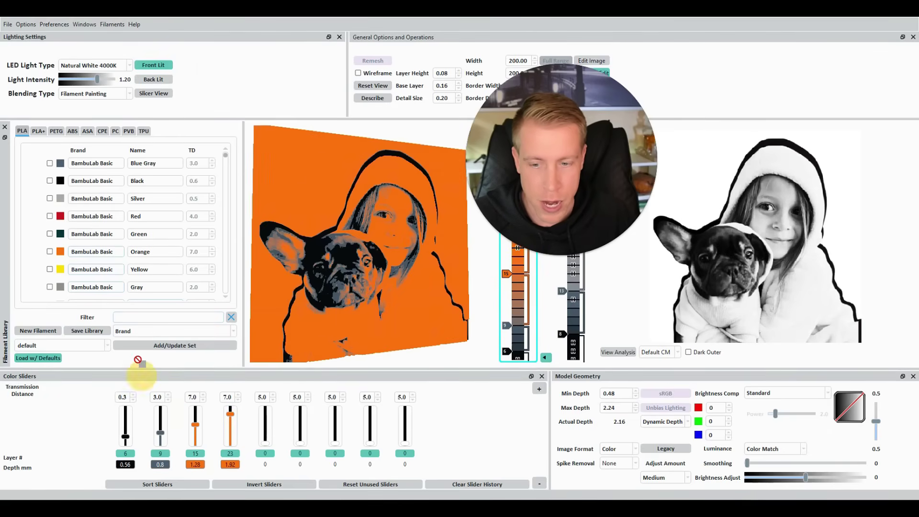
pyautogui.moveTo(194, 455); pyautogui.dragTo(231, 424)
# Restore white as the fourth colour, with colour changes back at layers 18 and 27
pyautogui.scroll(-5, 79, 248)
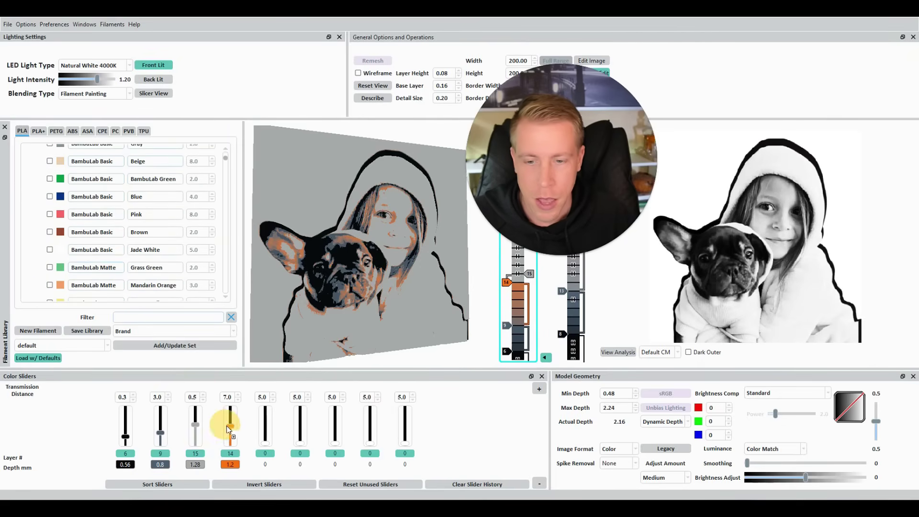
pyautogui.moveTo(232, 458); pyautogui.dragTo(232, 458)
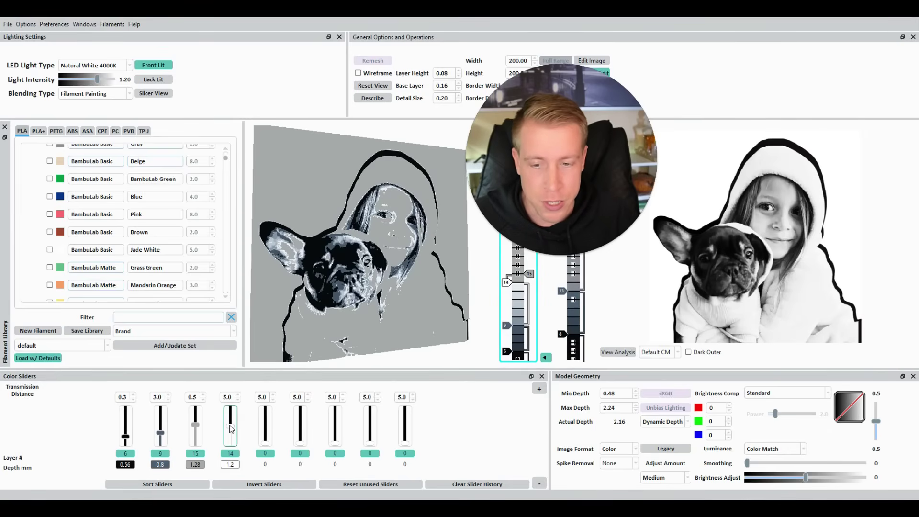
pyautogui.moveTo(231, 428); pyautogui.dragTo(233, 407)
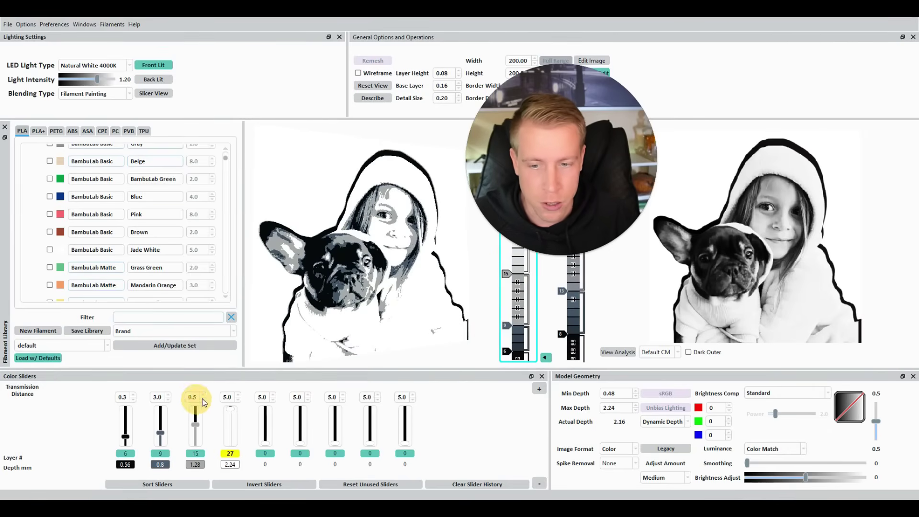
pyautogui.click(390, 312)
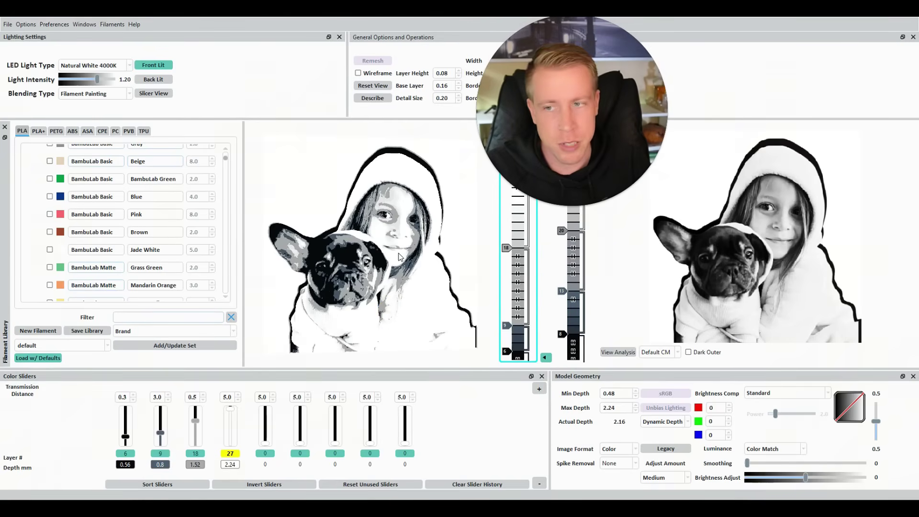
pyautogui.moveTo(439, 317)
pyautogui.mouseDown()
pyautogui.moveTo(369, 337)
pyautogui.moveTo(378, 293)
pyautogui.moveTo(425, 319)
pyautogui.mouseUp()
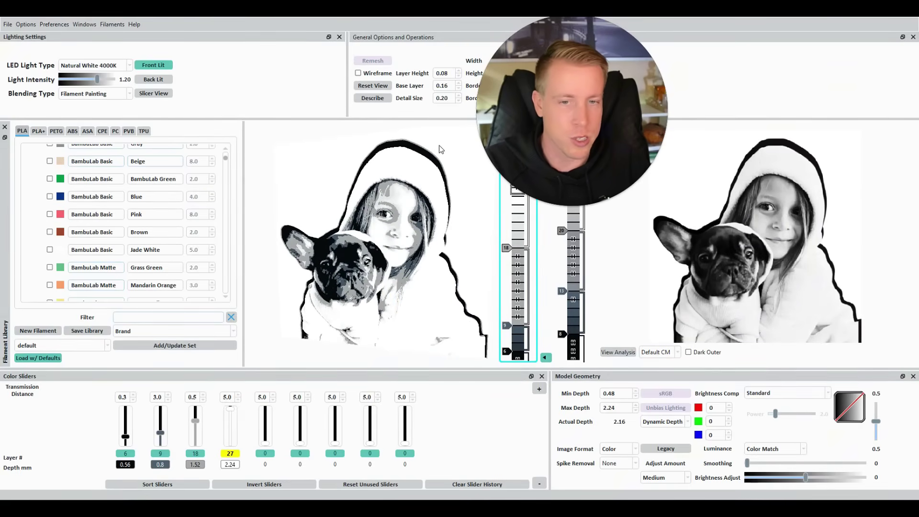
# Turn the relief preview slightly to inspect the colour bands
pyautogui.moveTo(441, 149); pyautogui.dragTo(479, 153)
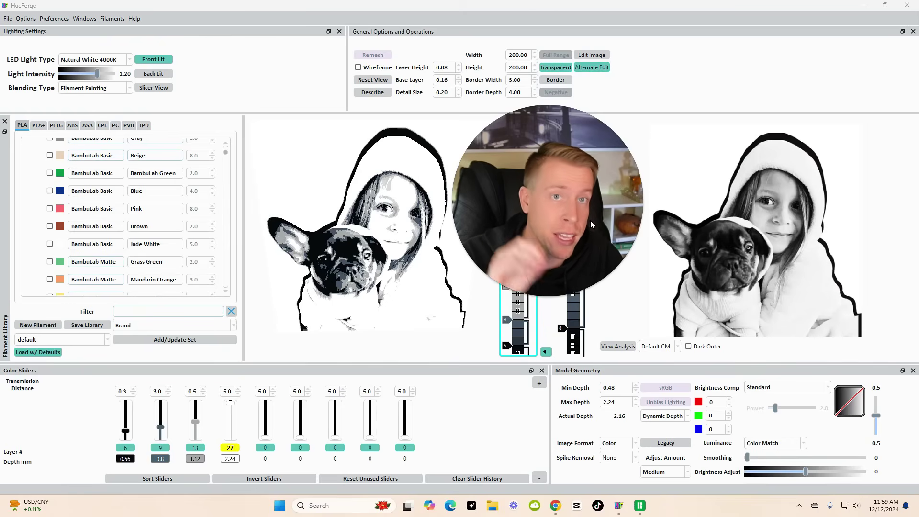
# Use Save Project As to store the HueForge project as daughter.hfp in Downloads
pyautogui.click(8, 22)
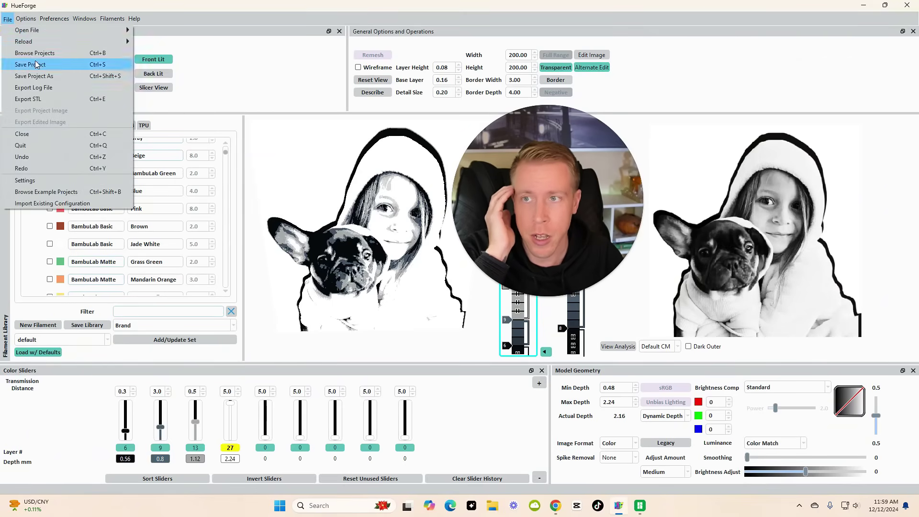
pyautogui.click(53, 75)
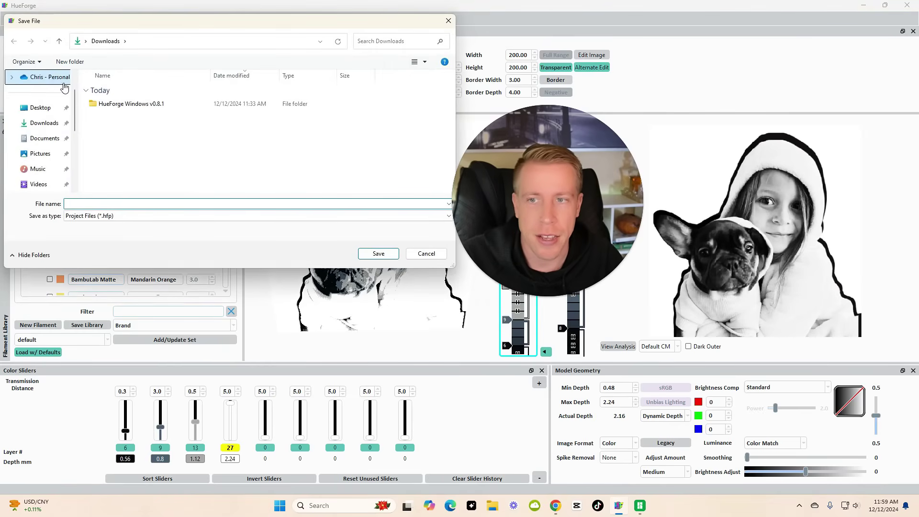
pyautogui.click(94, 204)
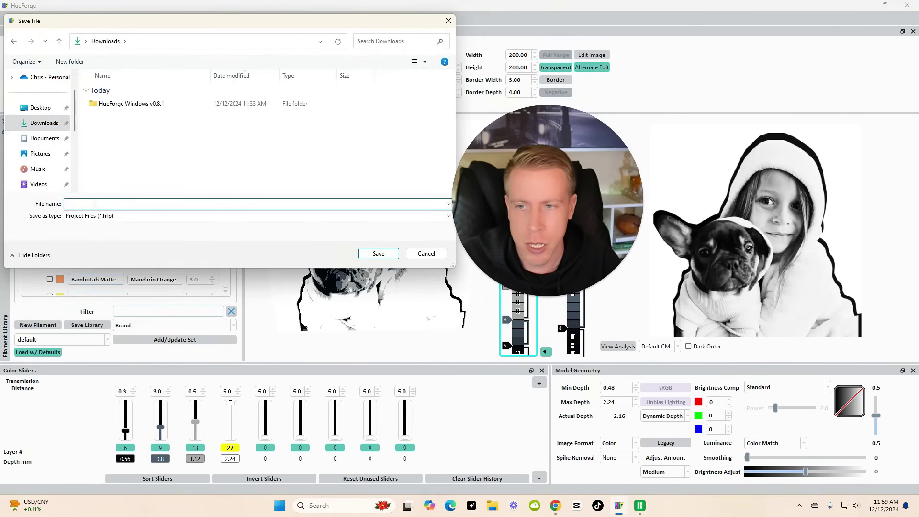
pyautogui.write('daughe')
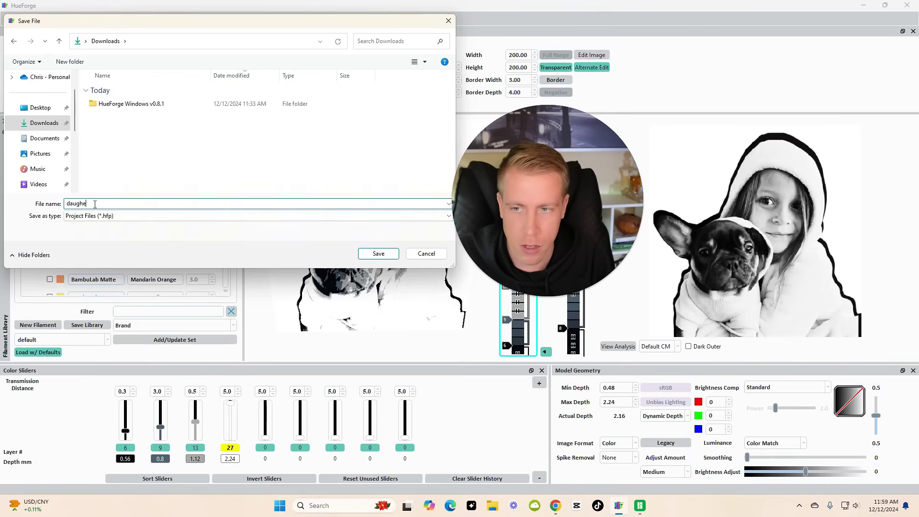
pyautogui.write('r')
pyautogui.press('Return')
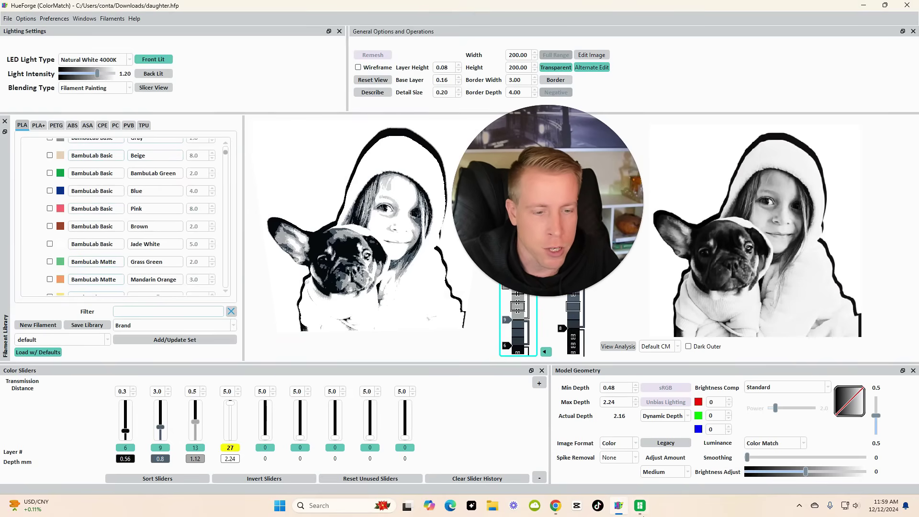
# Import daughter_Front_200x200.stl onto the Bambu Studio plate and select it
pyautogui.click(647, 515)
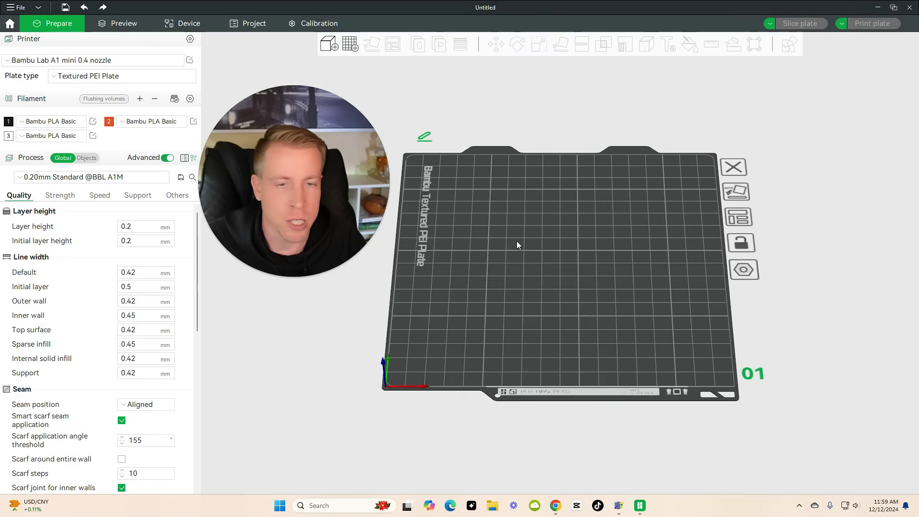
pyautogui.click(328, 46)
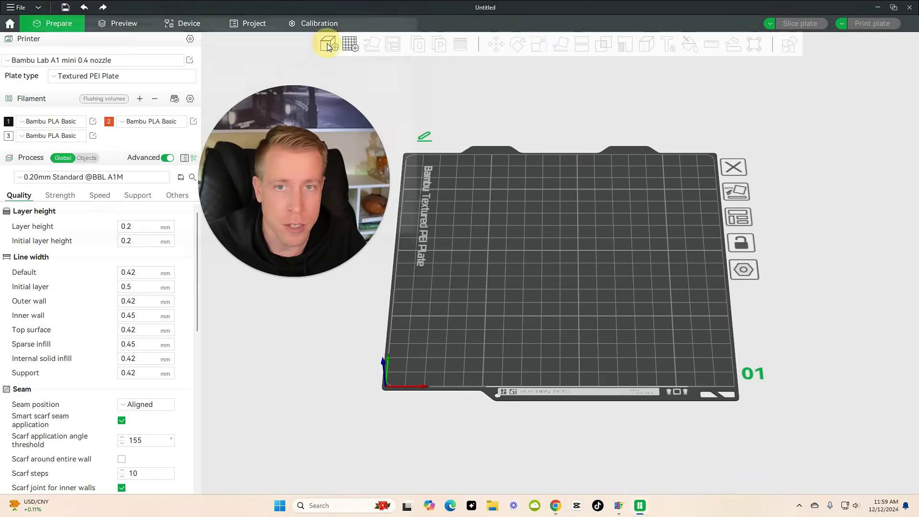
pyautogui.doubleClick(143, 91)
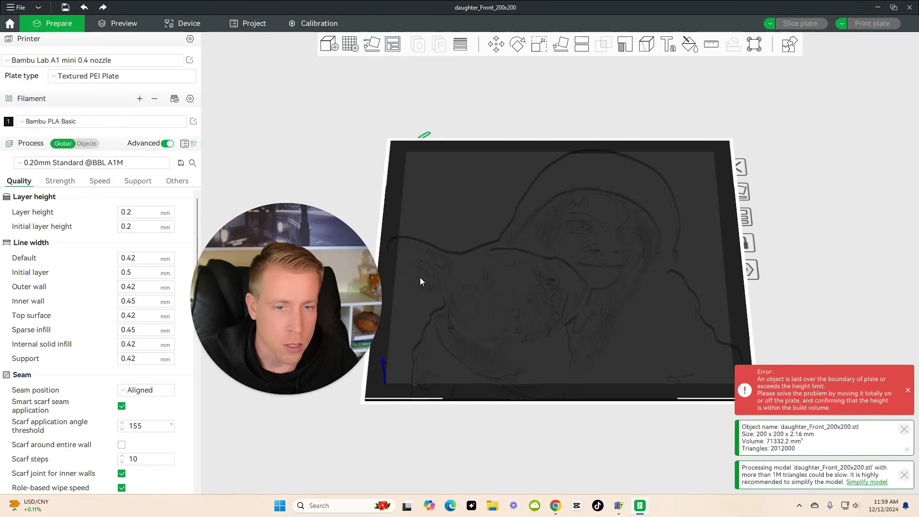
pyautogui.click(584, 253)
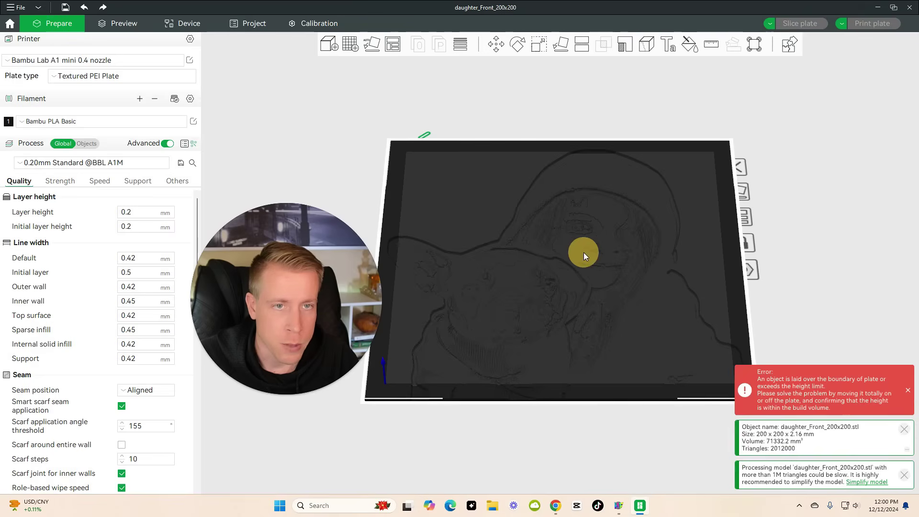
# Scale the relief to 60% (120 × 120 mm), keeping the A1 mini 0.4 nozzle printer
pyautogui.click(537, 47)
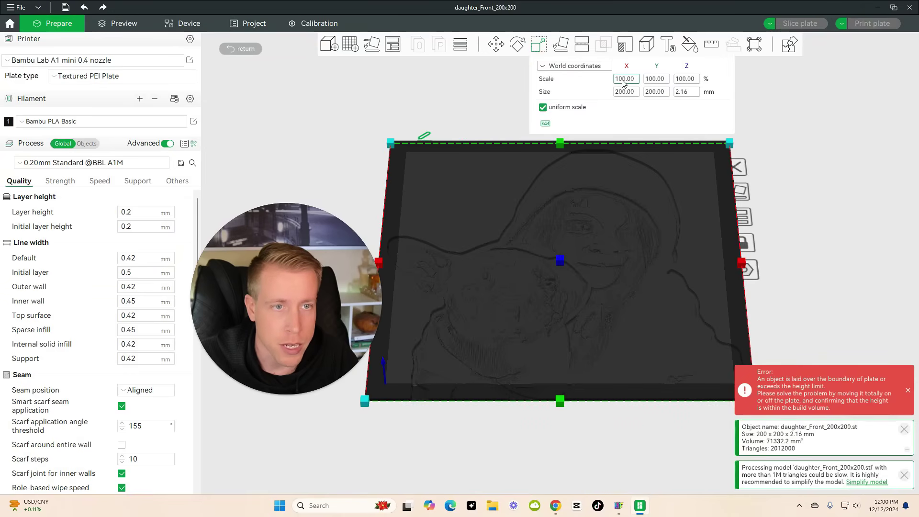
pyautogui.write('70')
pyautogui.press('Return')
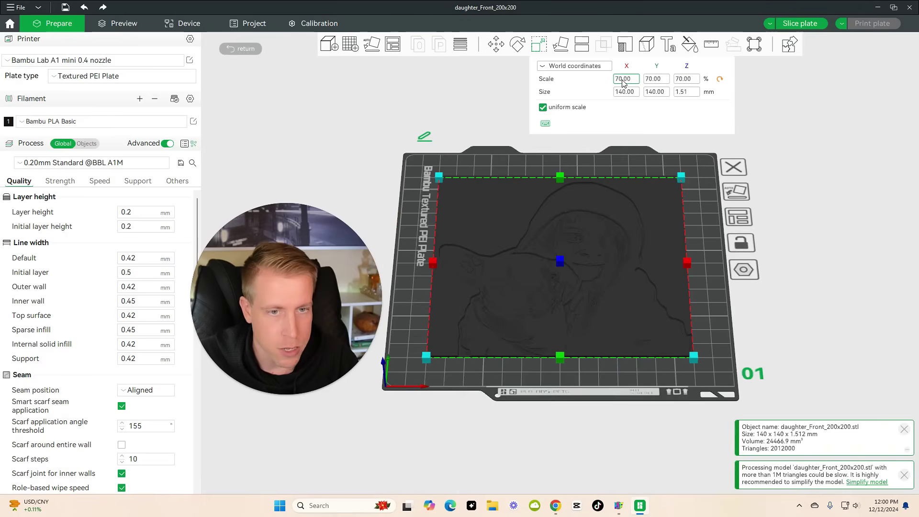
pyautogui.write('60')
pyautogui.press('Return')
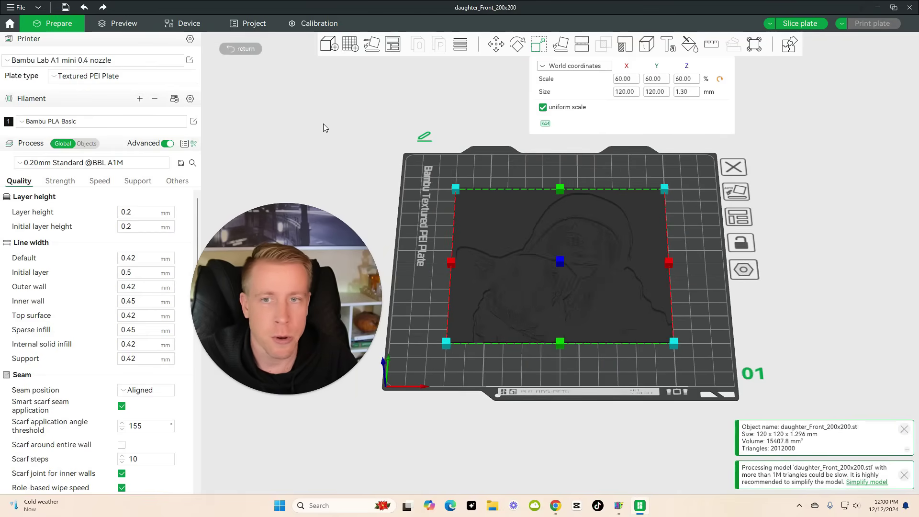
pyautogui.click(120, 64)
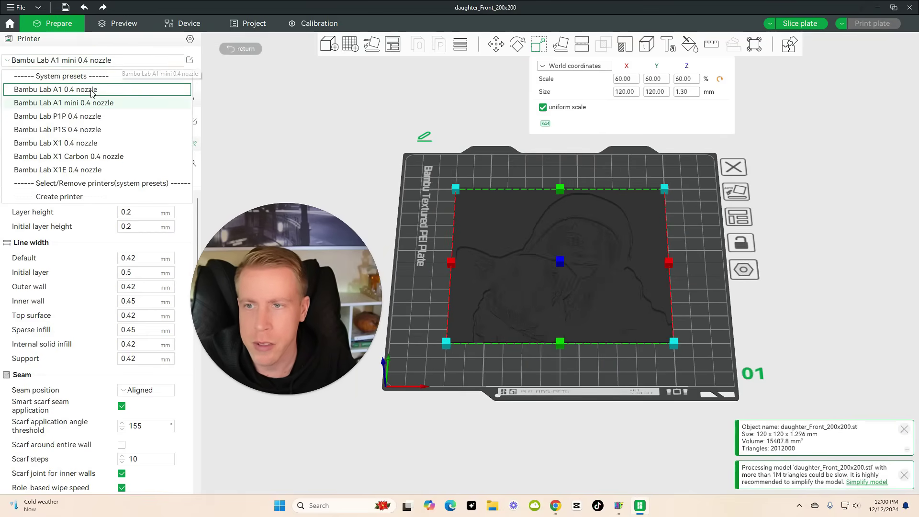
pyautogui.click(84, 104)
pyautogui.click(523, 304)
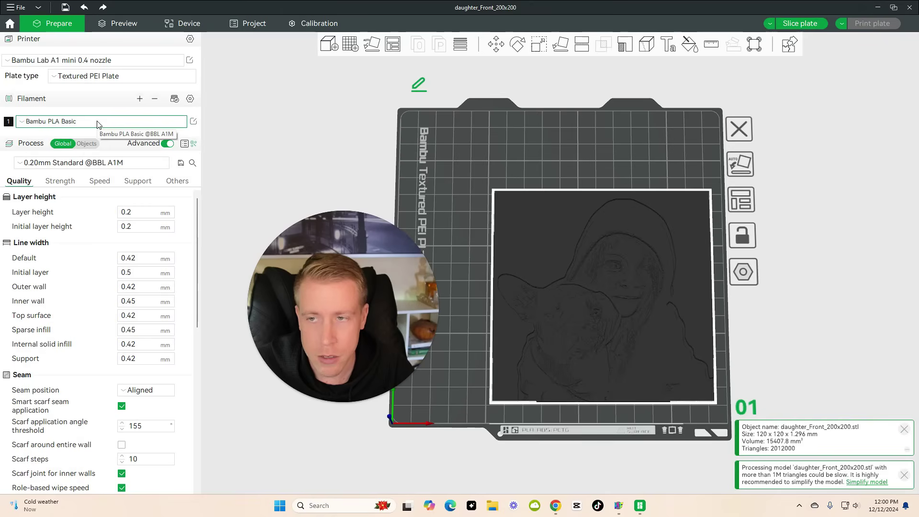
# Set AMS spool A4 to light grey and confirm A3's grey filament settings
pyautogui.click(193, 25)
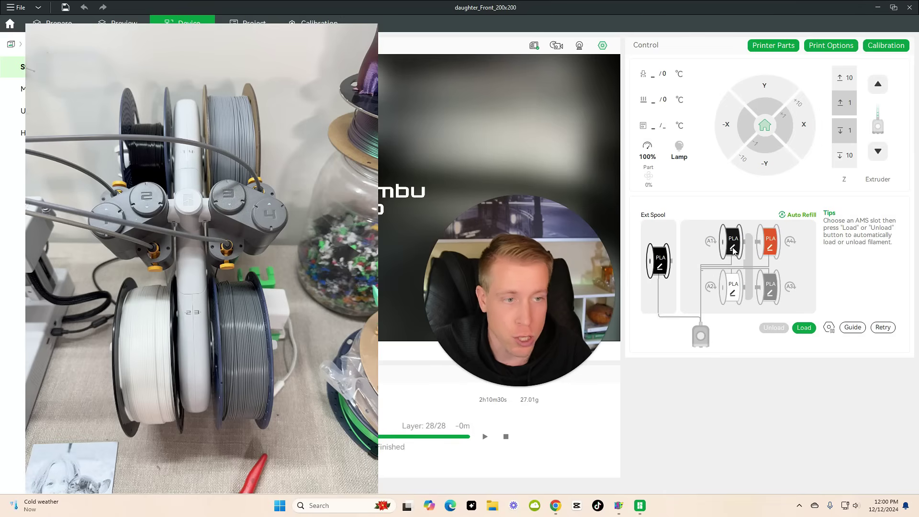
pyautogui.click(771, 249)
pyautogui.click(771, 248)
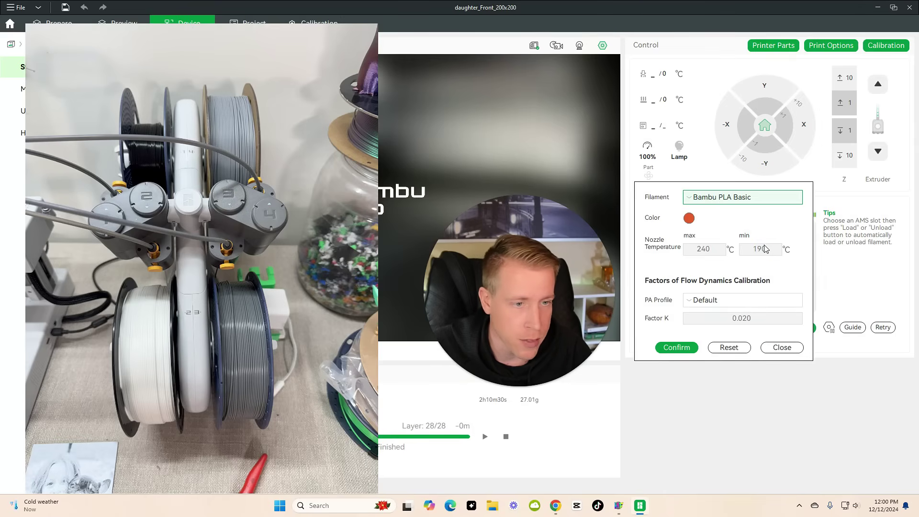
pyautogui.click(689, 220)
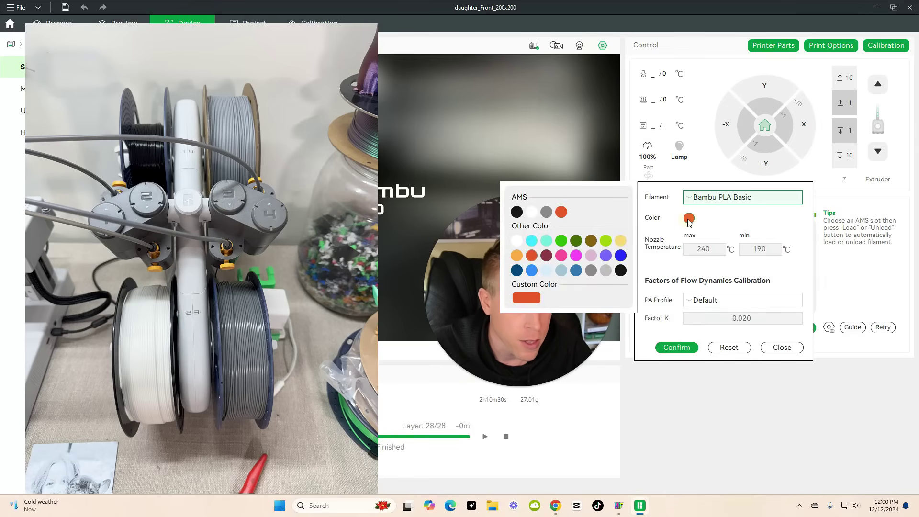
pyautogui.click(606, 271)
pyautogui.click(676, 348)
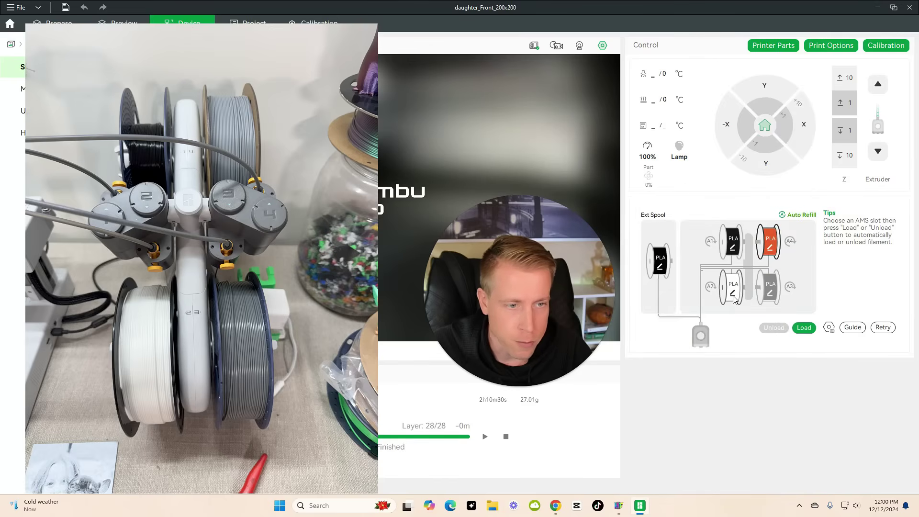
pyautogui.click(770, 294)
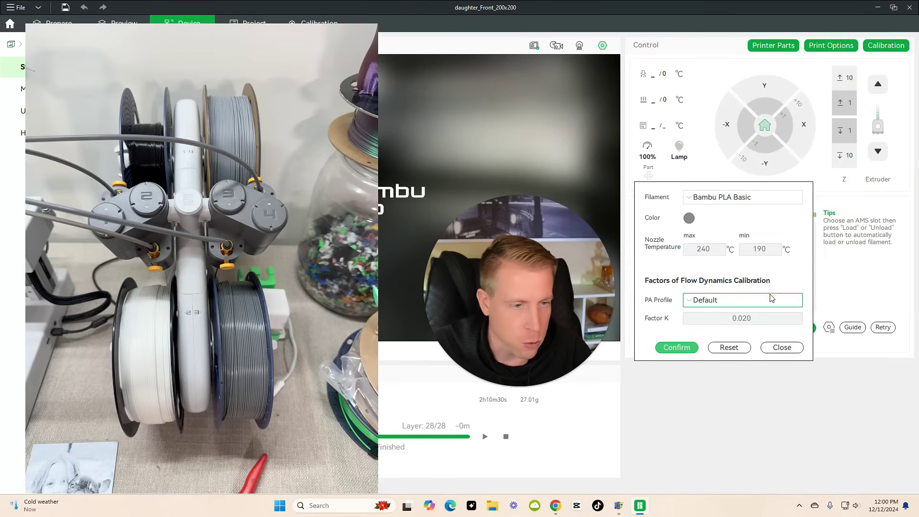
pyautogui.click(688, 217)
pyautogui.click(533, 209)
pyautogui.click(691, 351)
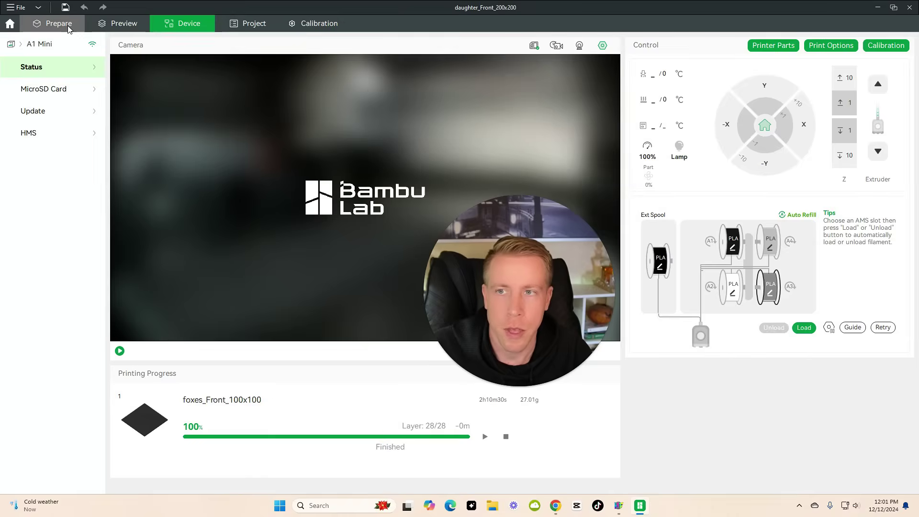
# Add two more filaments in Prepare so four Bambu PLA Basic slots are listed
pyautogui.click(68, 28)
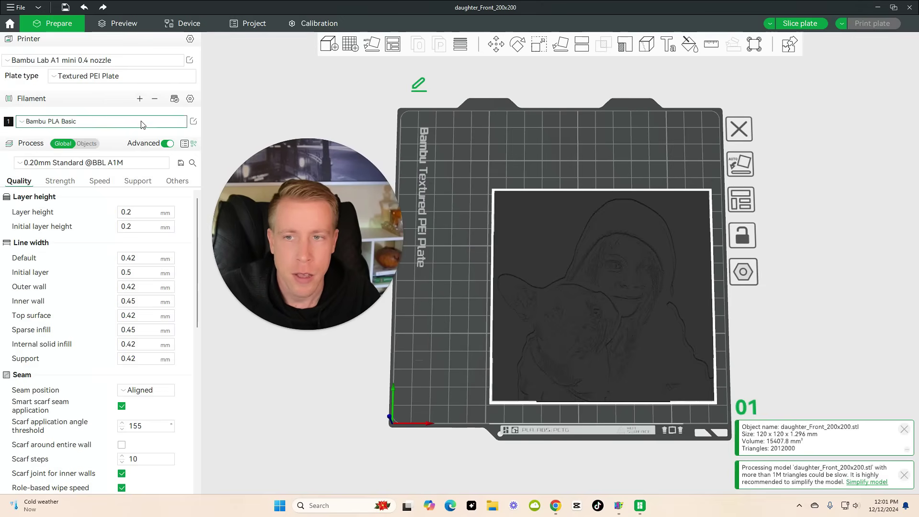
pyautogui.click(140, 99)
pyautogui.click(140, 100)
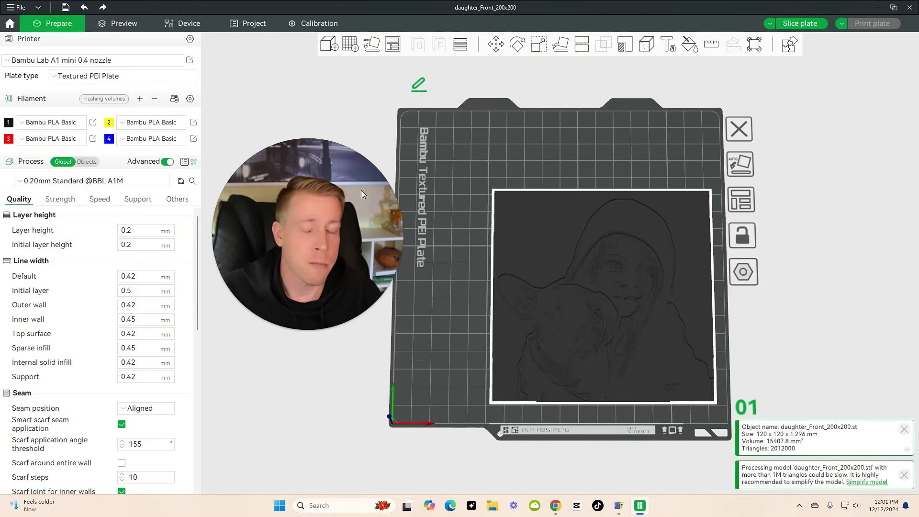
pyautogui.click(639, 508)
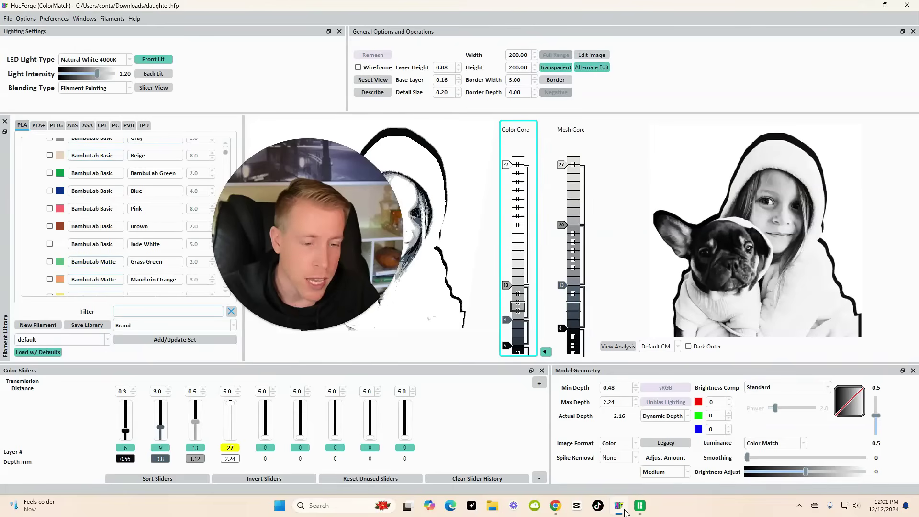
# Open daughter_describe.txt from Downloads in Notepad, then close File Explorer
pyautogui.click(640, 507)
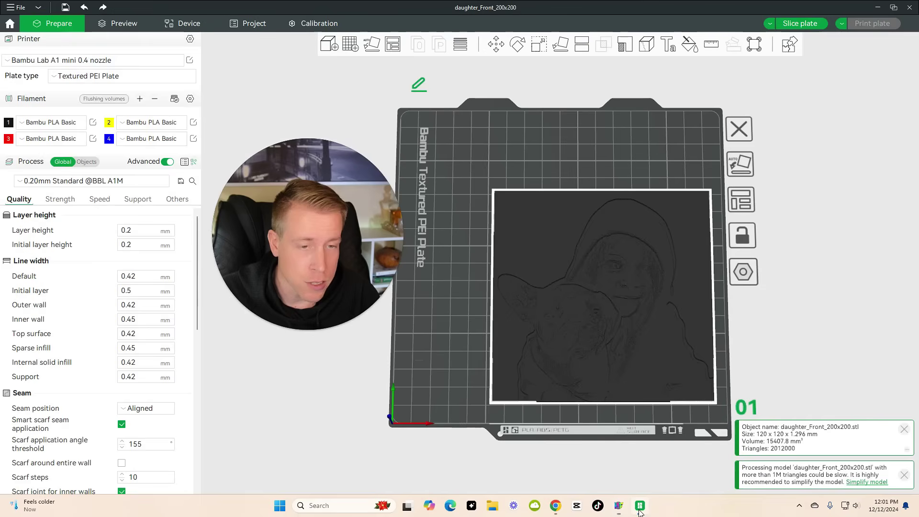
pyautogui.click(493, 506)
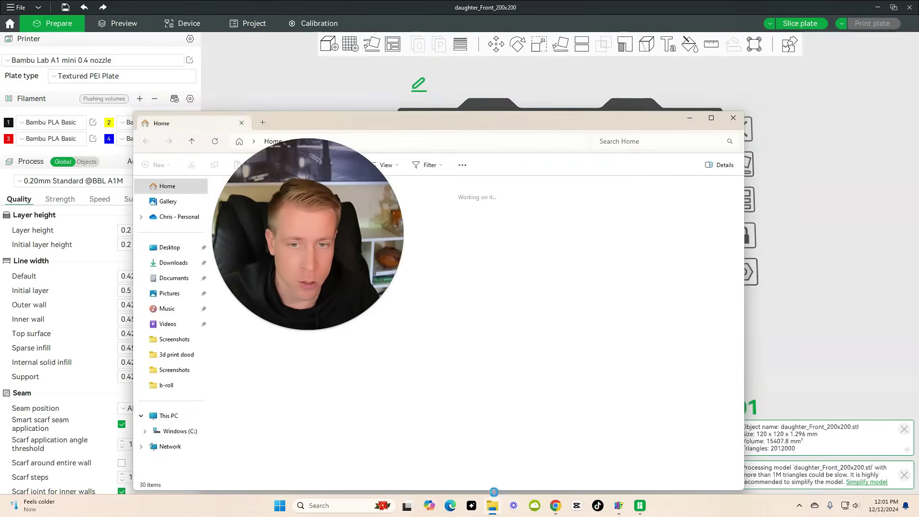
pyautogui.moveTo(466, 118); pyautogui.dragTo(375, 75)
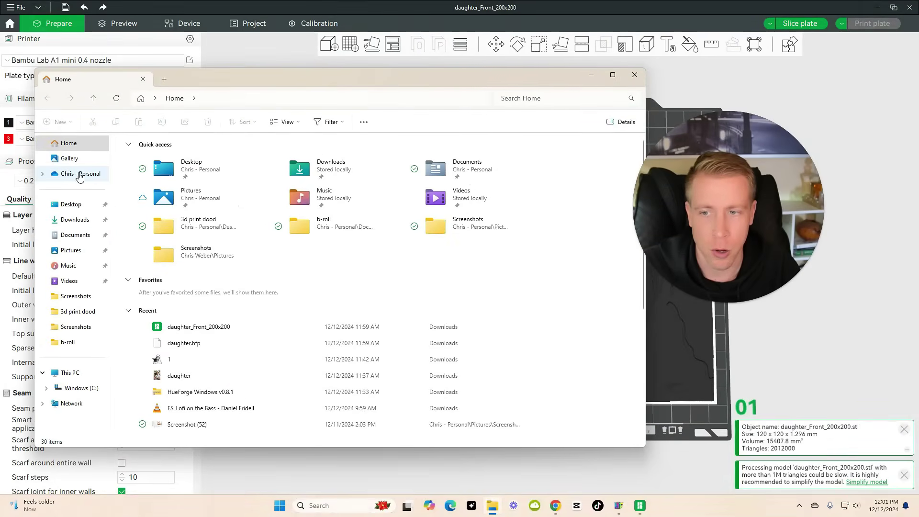
pyautogui.click(79, 221)
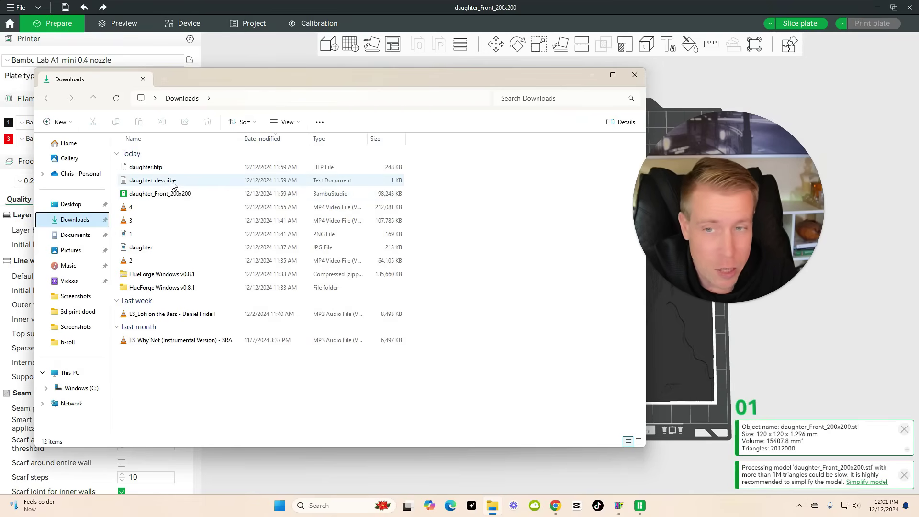
pyautogui.doubleClick(143, 182)
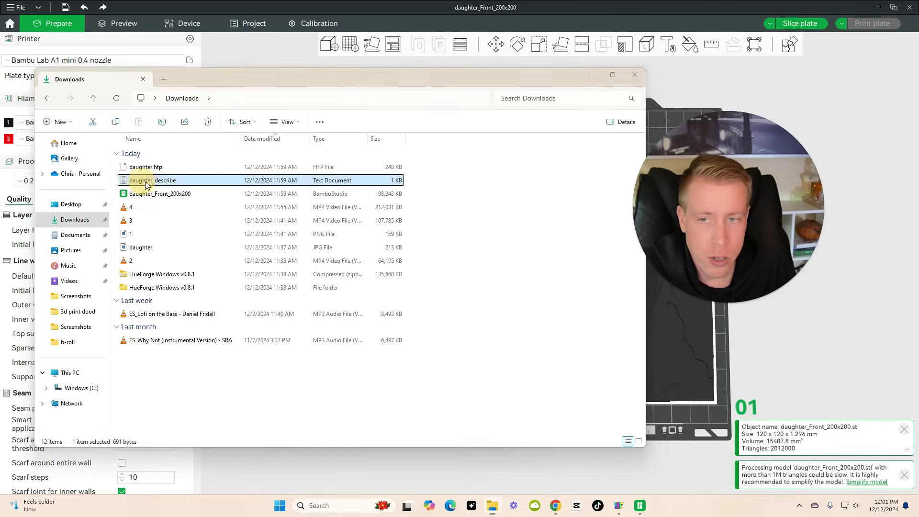
pyautogui.click(594, 139)
# Close the foxes_describe.txt tab in Notepad and reposition the notes window
pyautogui.click(635, 75)
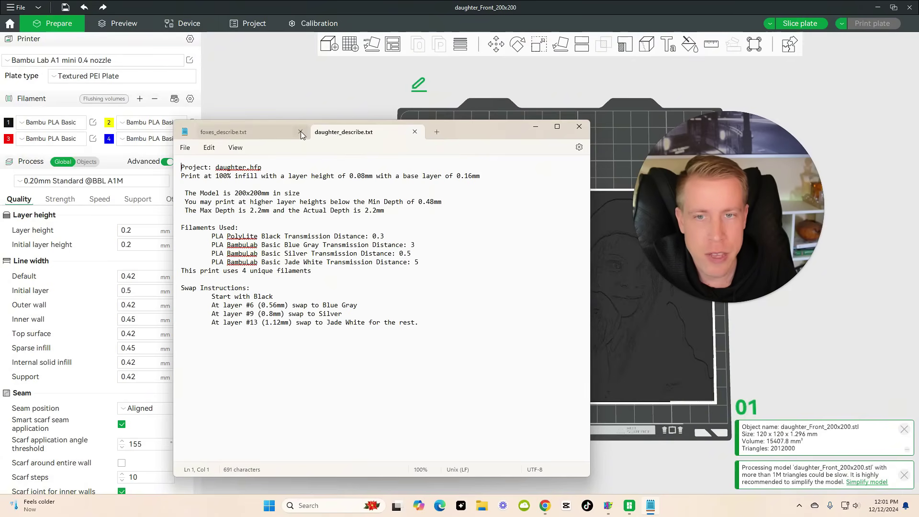
pyautogui.click(300, 132)
pyautogui.moveTo(443, 131); pyautogui.dragTo(414, 135)
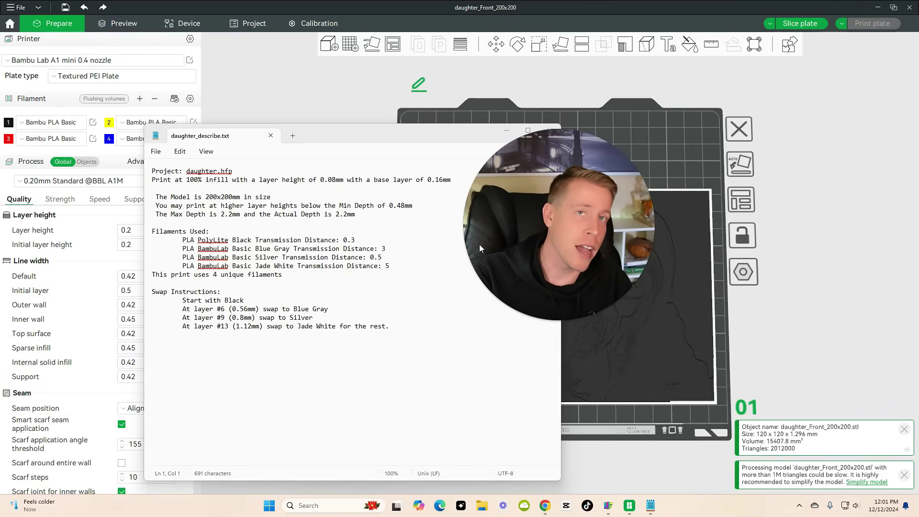
pyautogui.moveTo(347, 134); pyautogui.dragTo(389, 128)
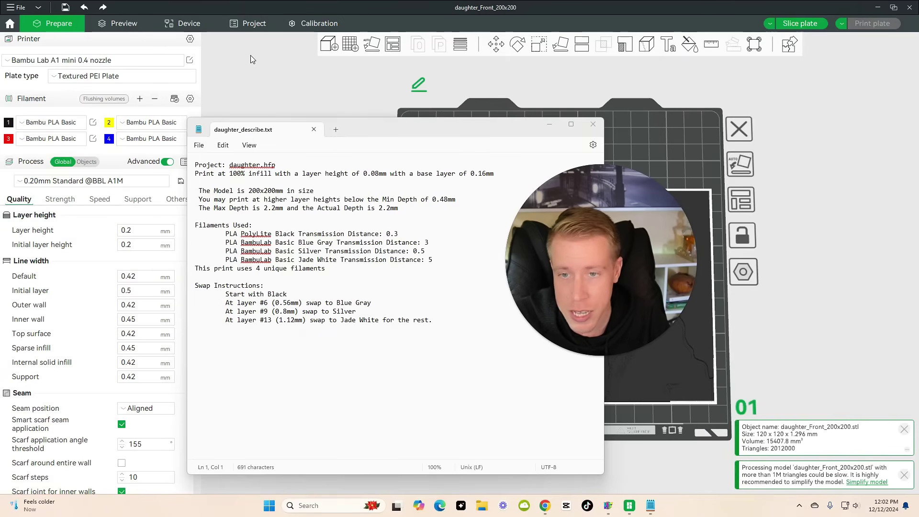
# Set sparse infill density to 100% and accept the switch to a Rectilinear pattern
pyautogui.click(150, 125)
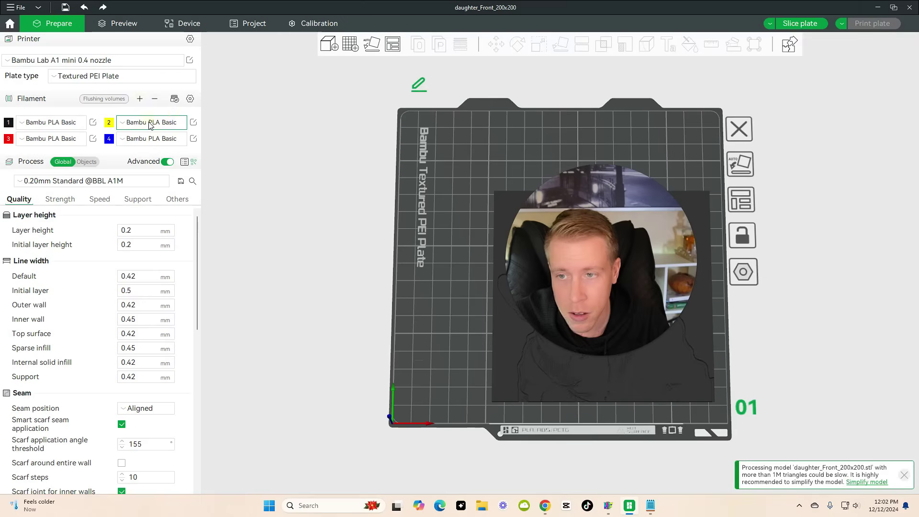
pyautogui.click(54, 201)
pyautogui.scroll(-3, 84, 317)
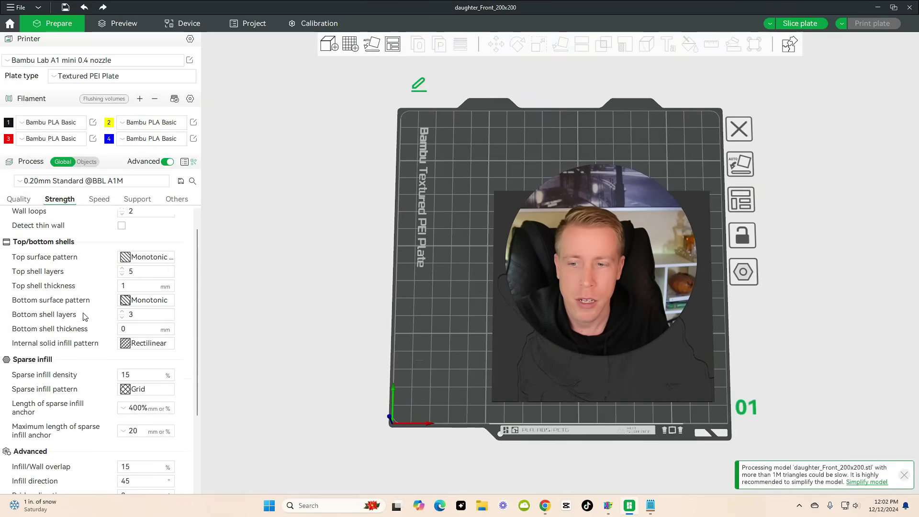
pyautogui.moveTo(131, 336); pyautogui.dragTo(106, 337)
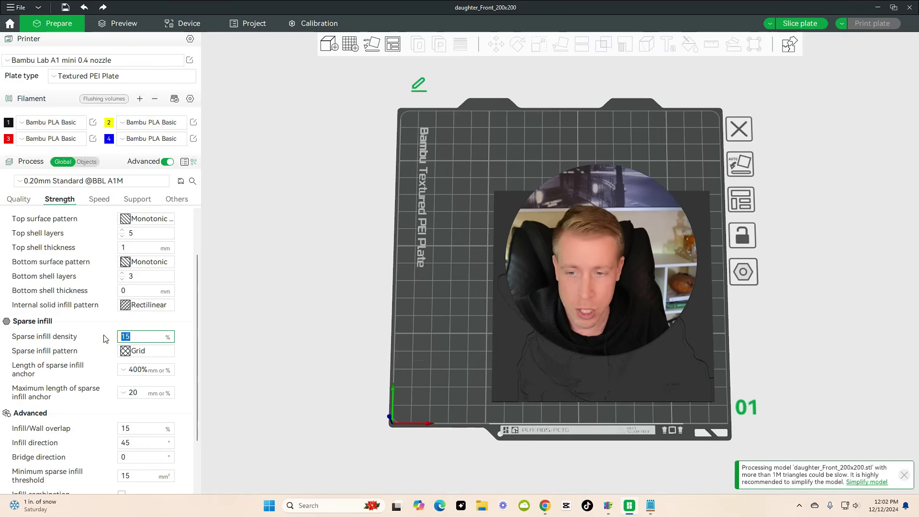
pyautogui.write('100')
pyautogui.press('Return')
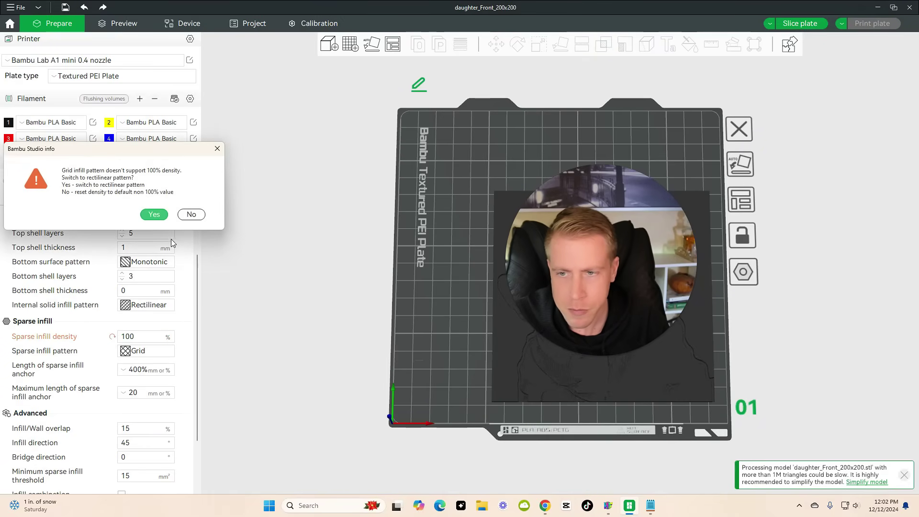
pyautogui.click(159, 215)
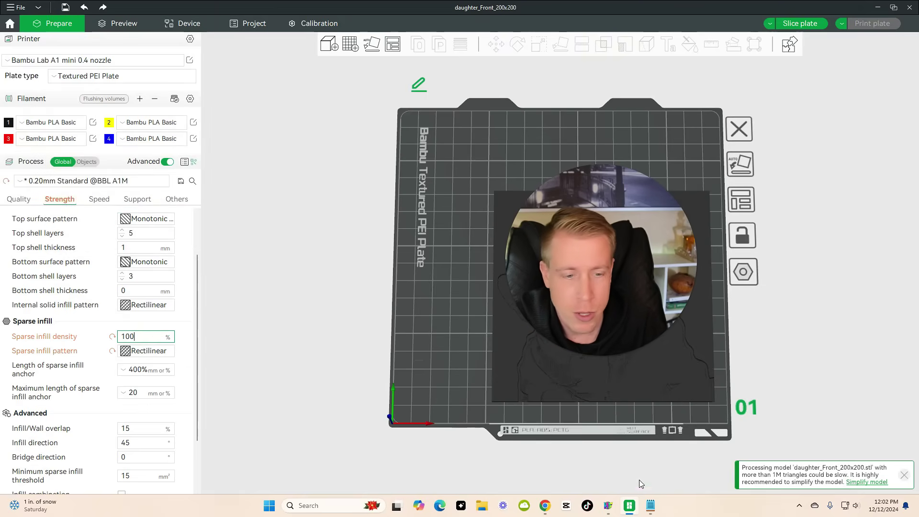
# Recheck the notes, then view the quality settings showing 0.08 mm layer height
pyautogui.click(650, 506)
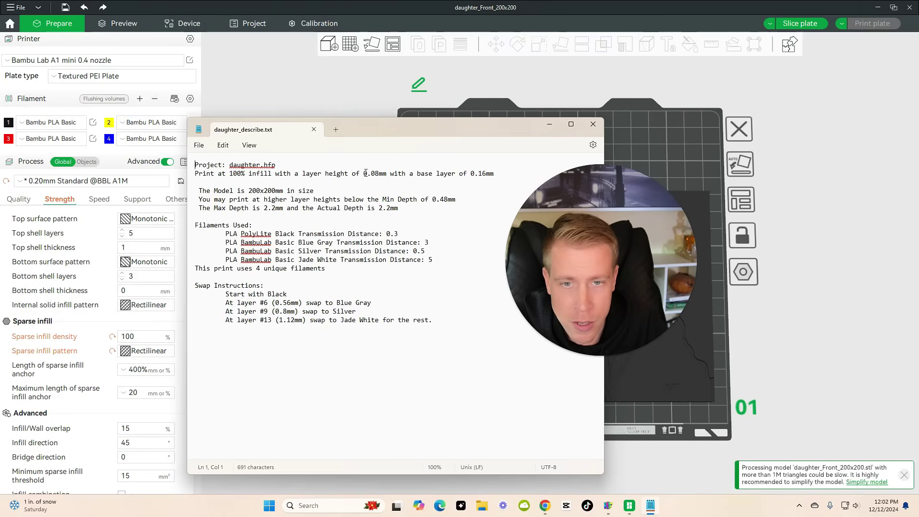
pyautogui.click(296, 98)
pyautogui.click(19, 200)
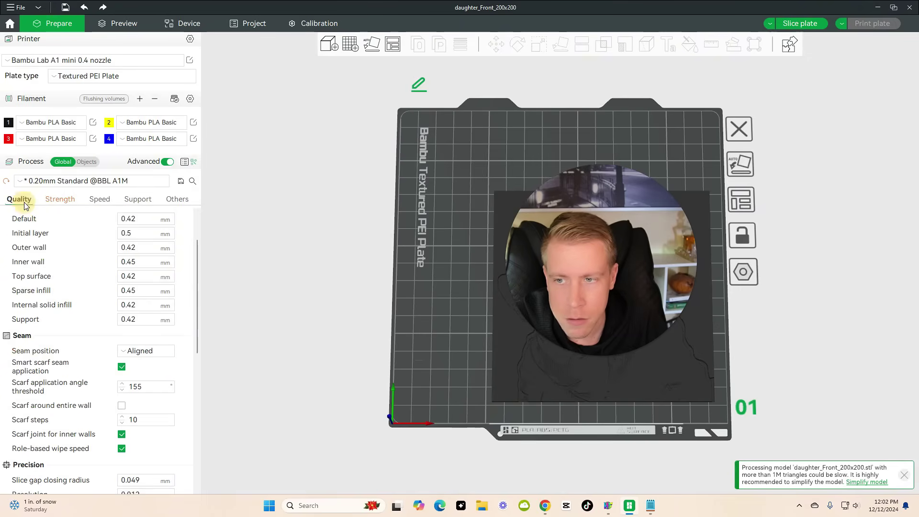
# Set layer height to 0.08 mm, keeping it despite the warning, and initial layer height to 0.16 mm
pyautogui.scroll(3, 102, 241)
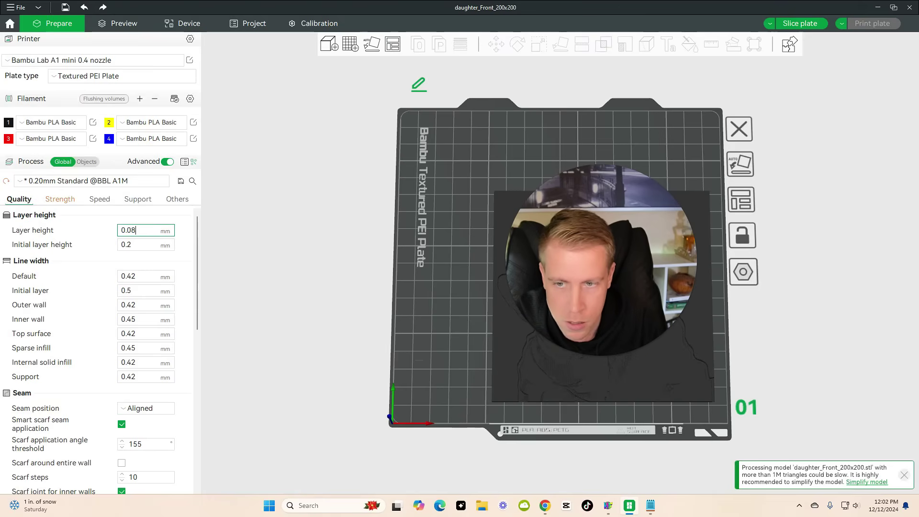
pyautogui.press('Return')
pyautogui.moveTo(388, 224); pyautogui.dragTo(224, 198)
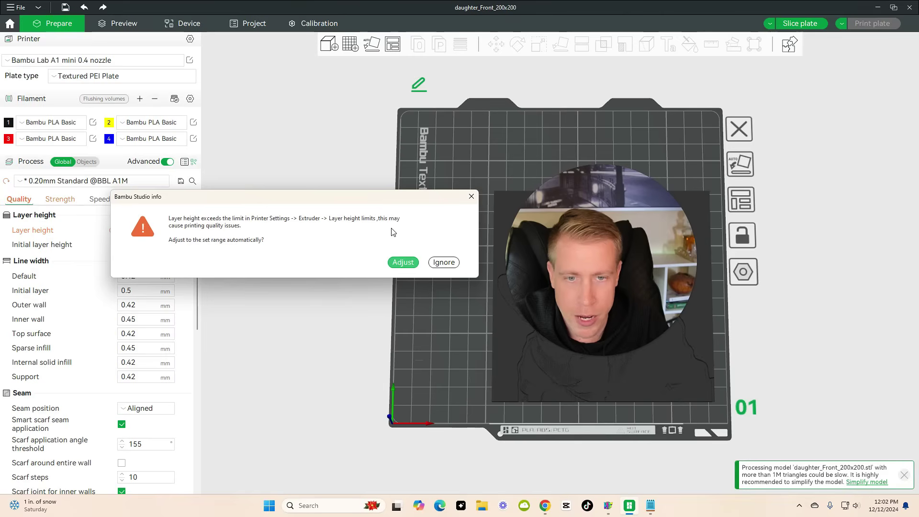
pyautogui.click(444, 263)
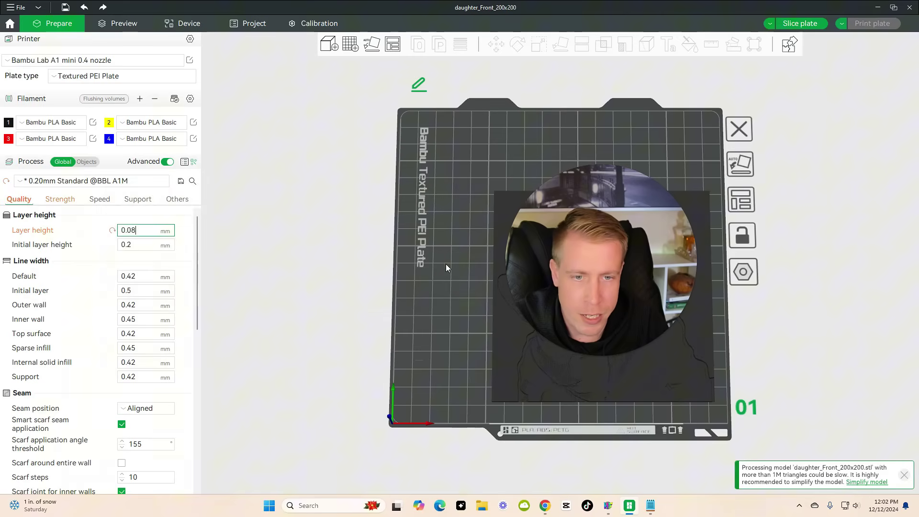
pyautogui.click(652, 504)
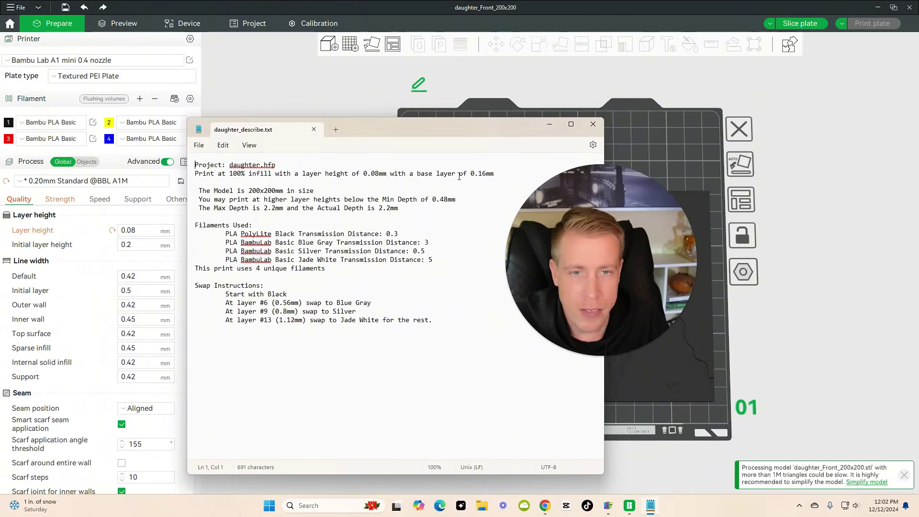
pyautogui.click(174, 231)
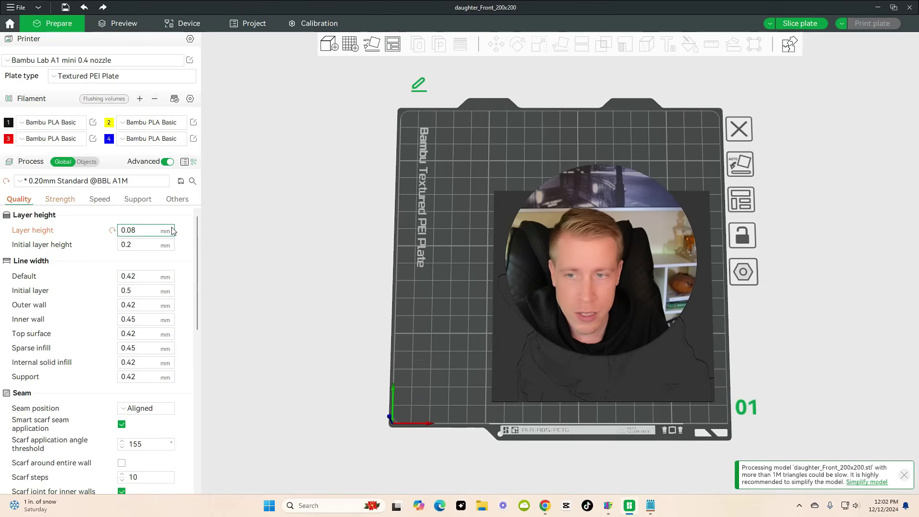
pyautogui.click(148, 244)
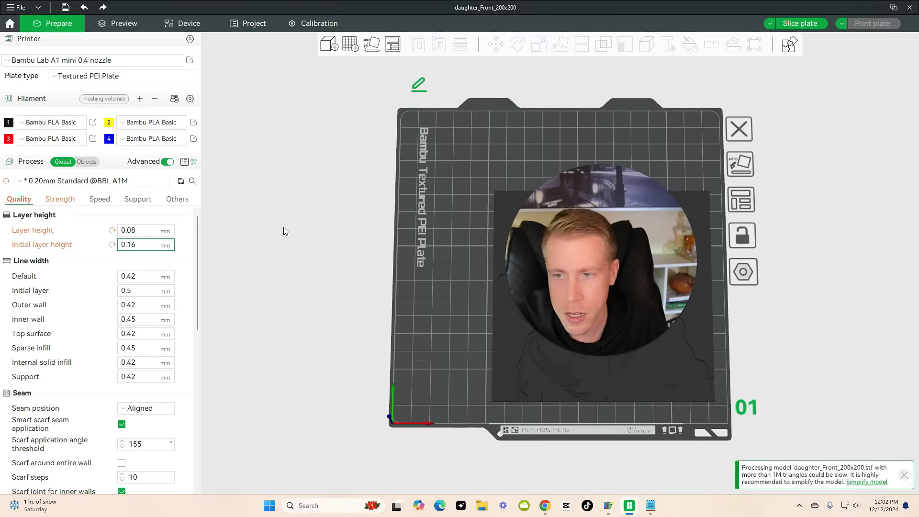
pyautogui.click(652, 507)
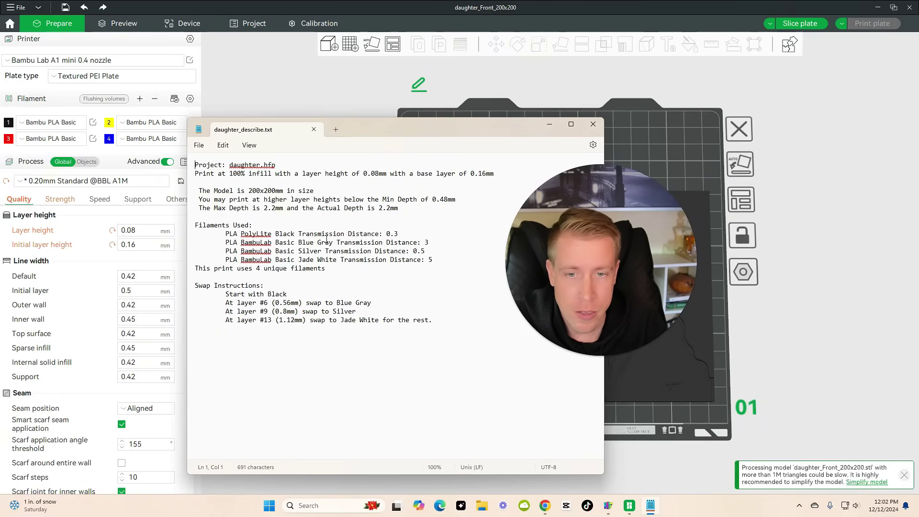
# Check the presets for filaments 2 and 3, then assign filament 4 the white AMS A2 Bambu PLA Basic
pyautogui.click(166, 122)
pyautogui.click(164, 162)
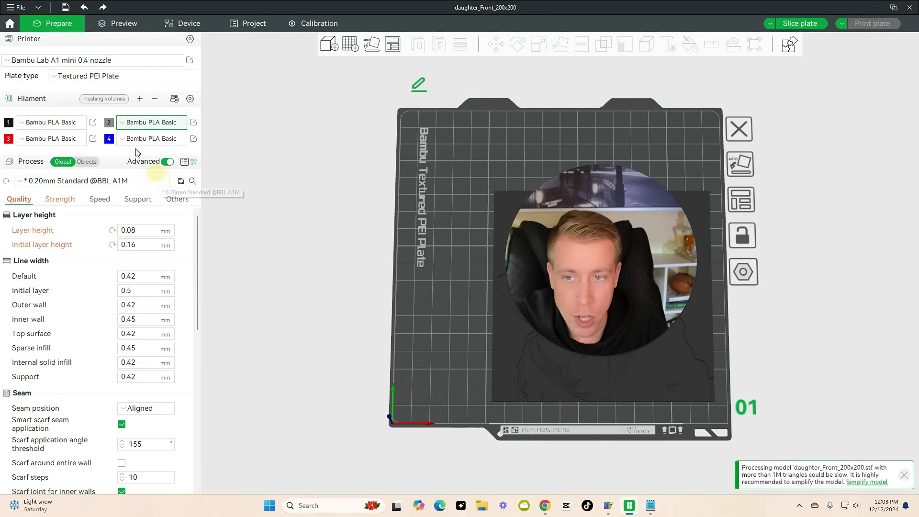
pyautogui.click(50, 139)
pyautogui.click(113, 151)
pyautogui.click(147, 139)
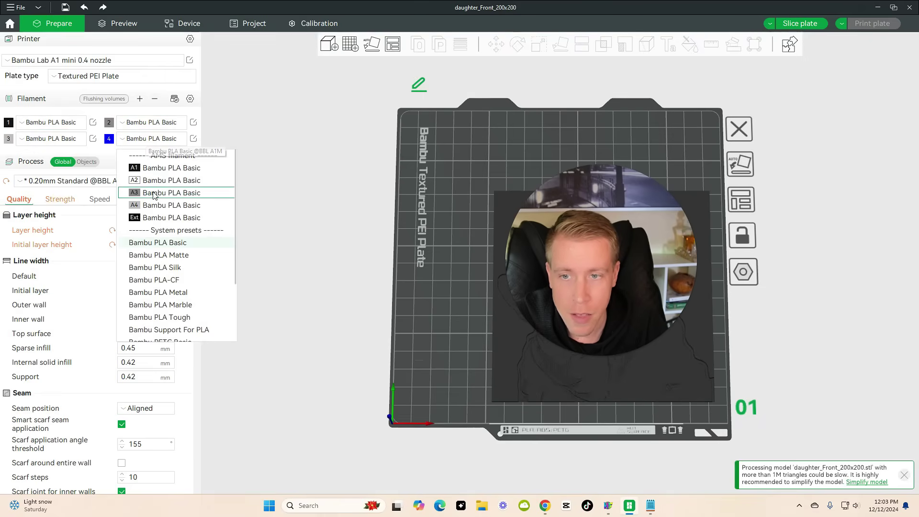
pyautogui.click(155, 182)
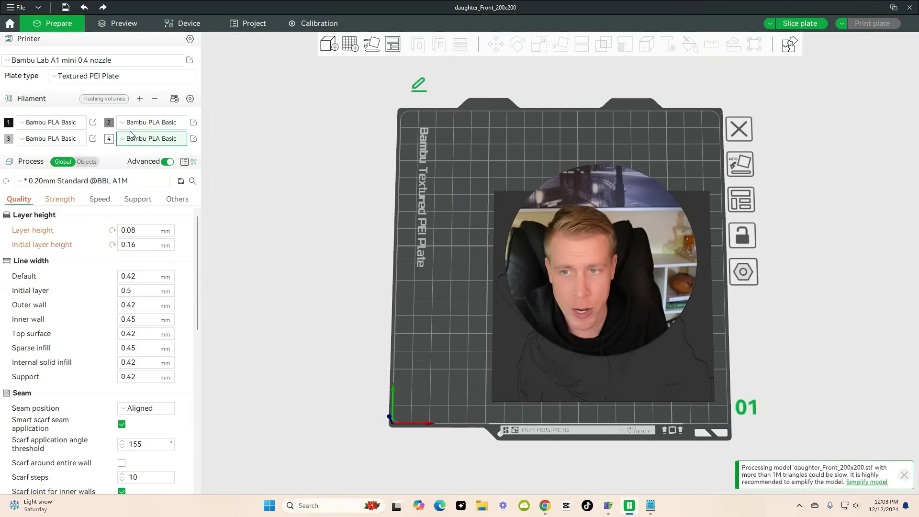
pyautogui.click(650, 506)
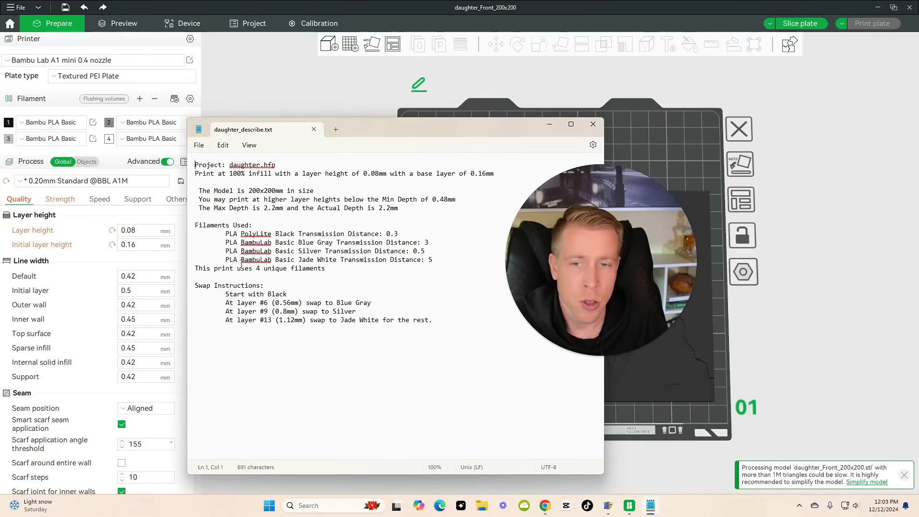
pyautogui.moveTo(238, 259); pyautogui.dragTo(276, 259)
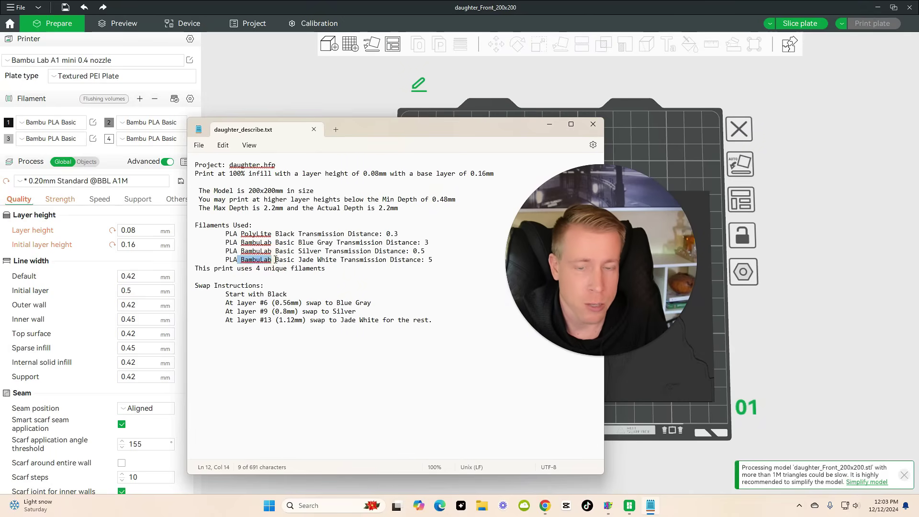
pyautogui.click(339, 271)
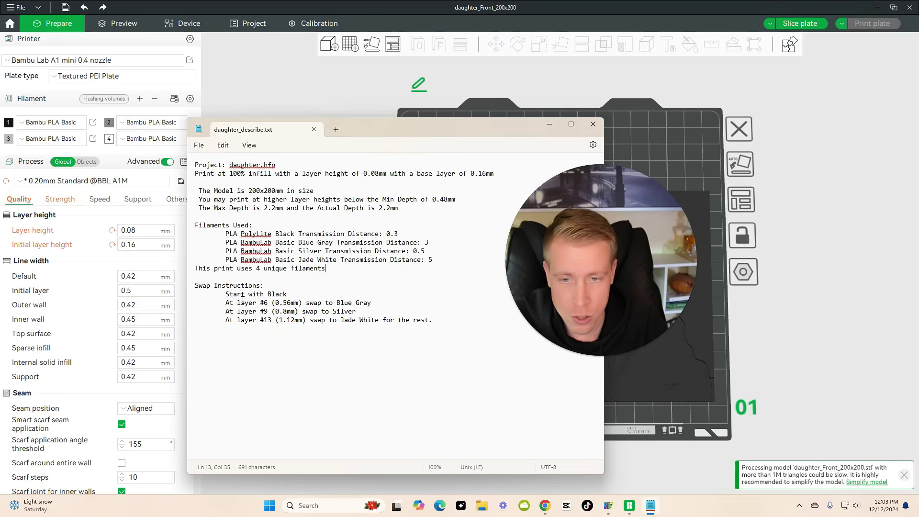
pyautogui.moveTo(568, 286); pyautogui.dragTo(566, 312)
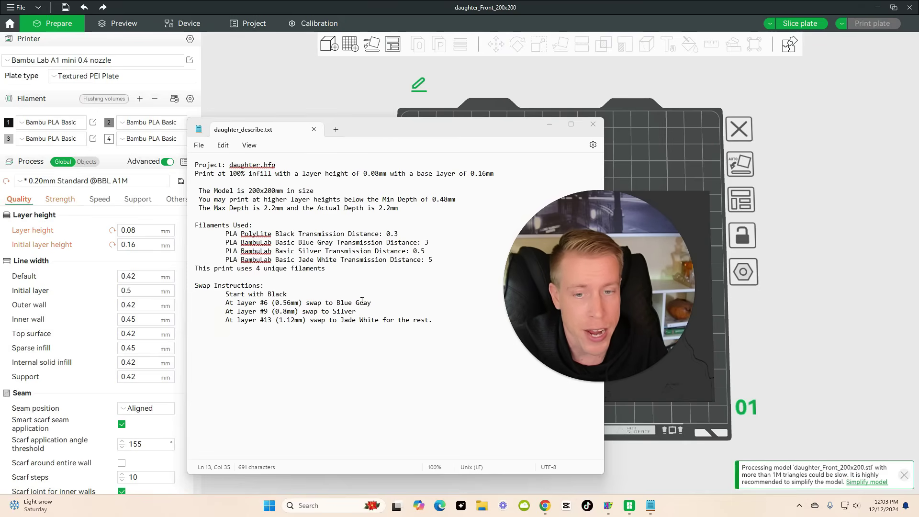
# Slice the plate into the preview, dismissing the floating-regions warning and the Daily Tips panel
pyautogui.click(125, 24)
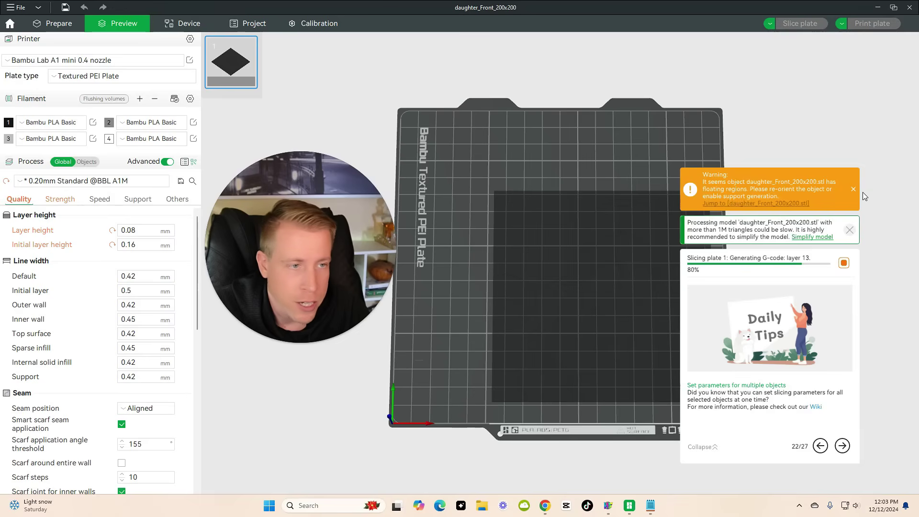
pyautogui.click(853, 190)
pyautogui.click(650, 504)
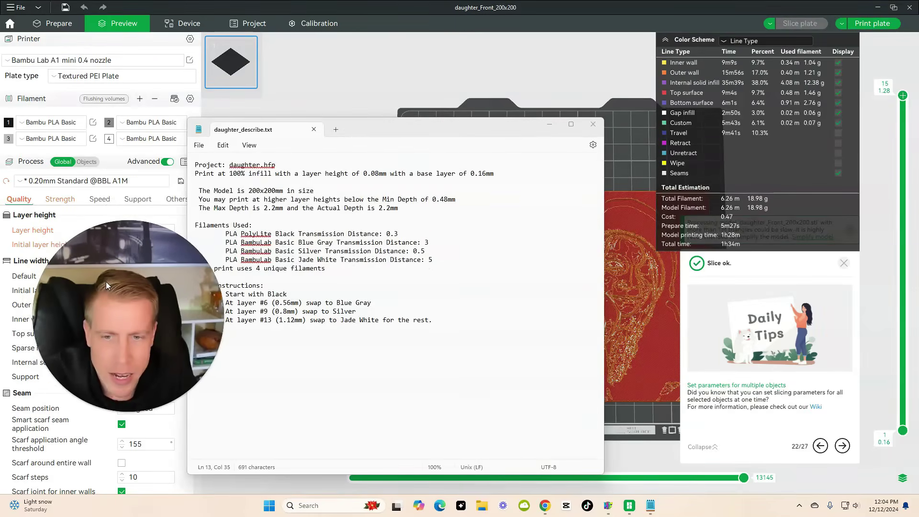
pyautogui.click(869, 207)
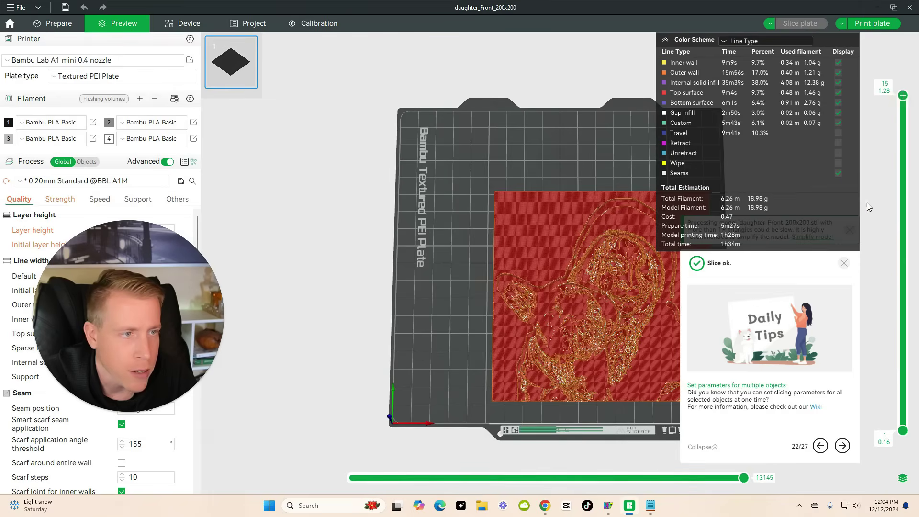
pyautogui.click(842, 266)
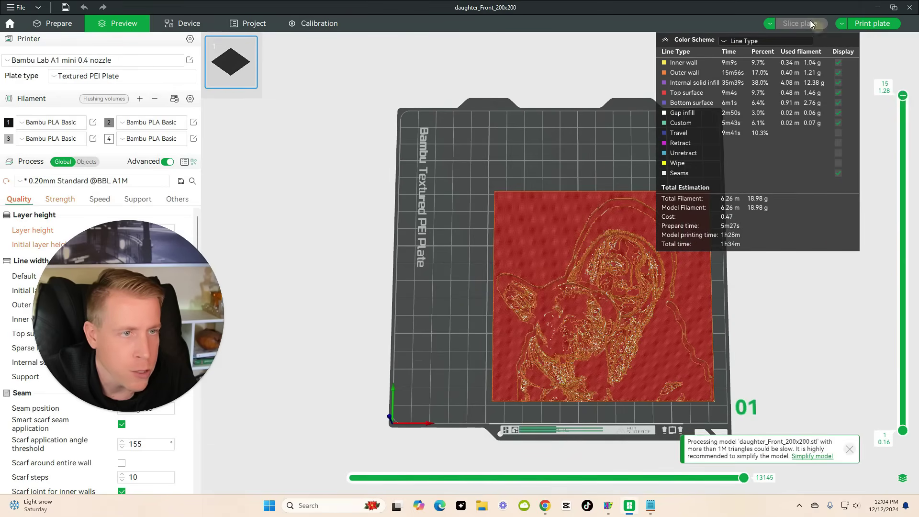
# Colour the sliced preview by Filament and step down through the layers
pyautogui.click(745, 42)
pyautogui.click(743, 63)
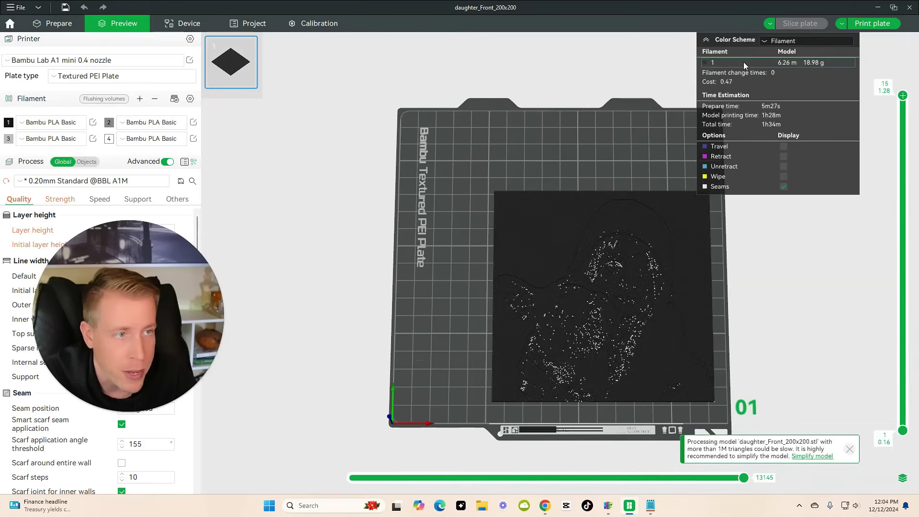
pyautogui.moveTo(903, 95); pyautogui.dragTo(903, 307)
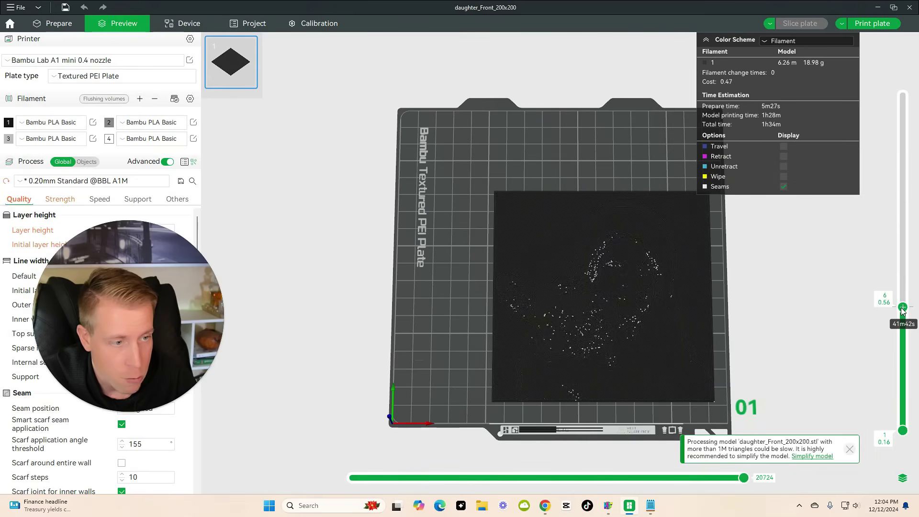
# Insert filament changes at layer 6 (filament 2), layer 9, and layer 13 (filament 4)
pyautogui.rightClick(902, 307)
pyautogui.moveTo(866, 352)
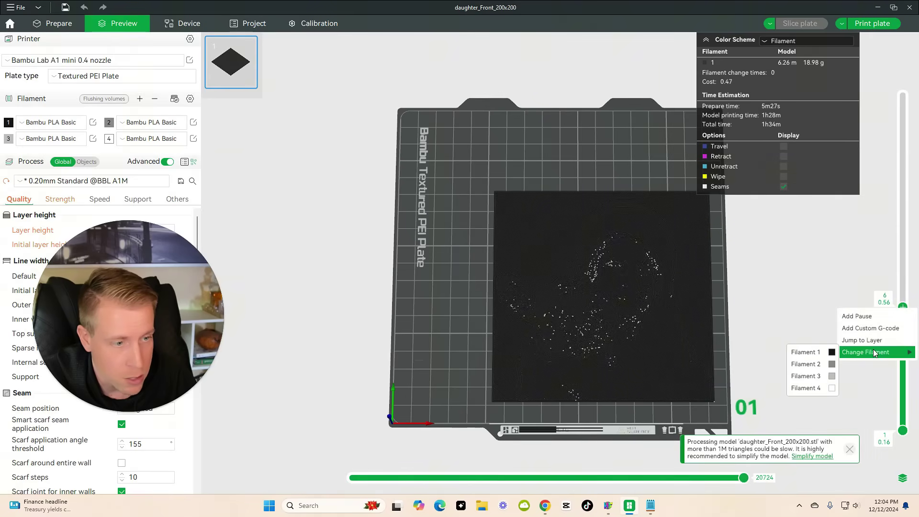
pyautogui.click(819, 365)
pyautogui.click(650, 506)
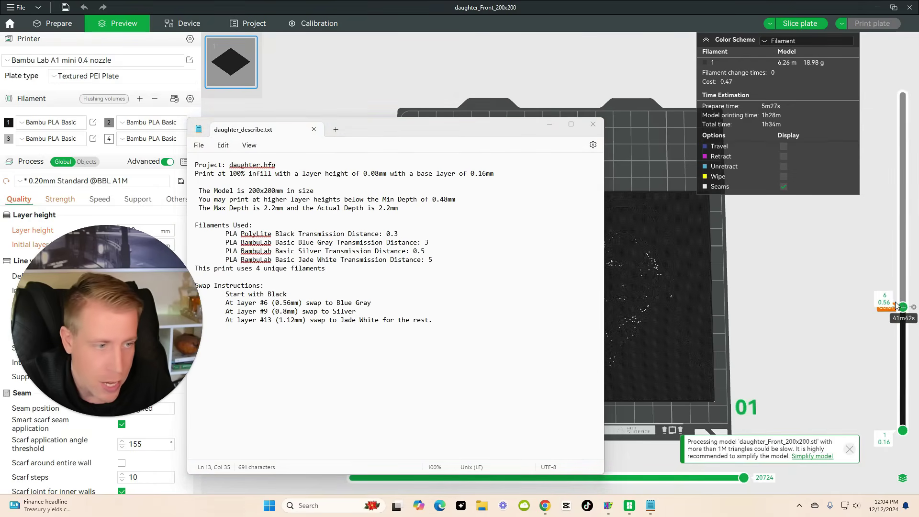
pyautogui.moveTo(903, 308); pyautogui.dragTo(905, 235)
pyautogui.rightClick(904, 236)
pyautogui.moveTo(865, 282)
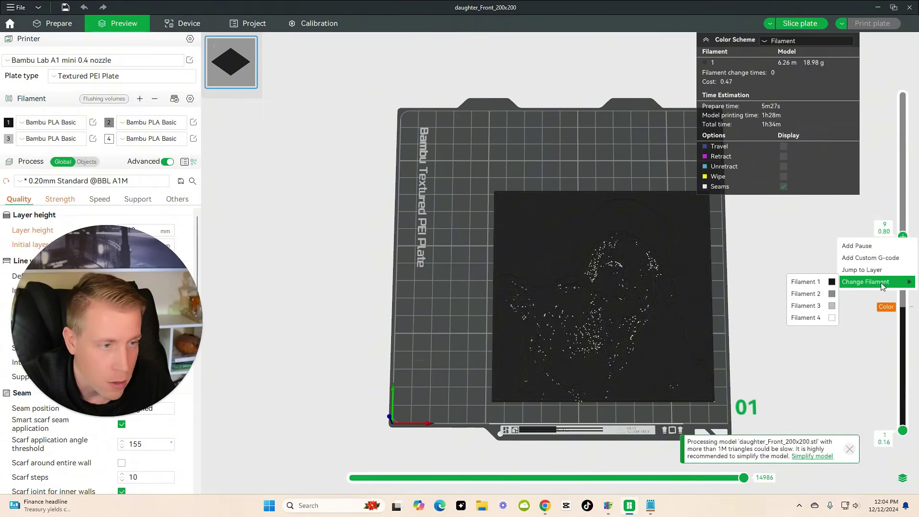
pyautogui.click(827, 305)
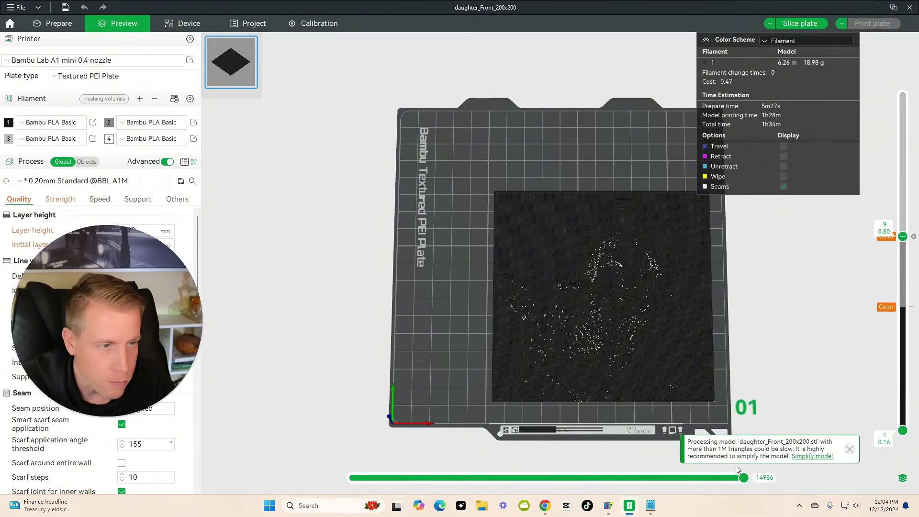
pyautogui.click(648, 511)
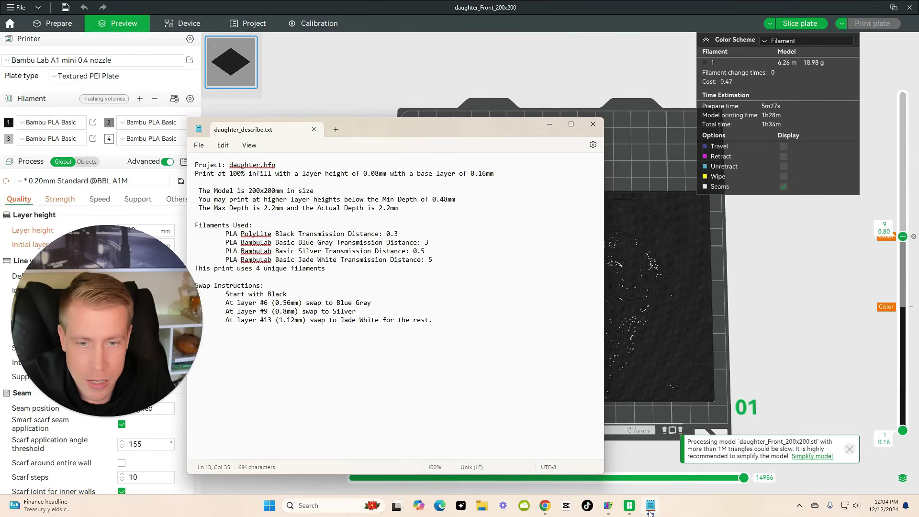
pyautogui.moveTo(904, 258); pyautogui.dragTo(903, 143)
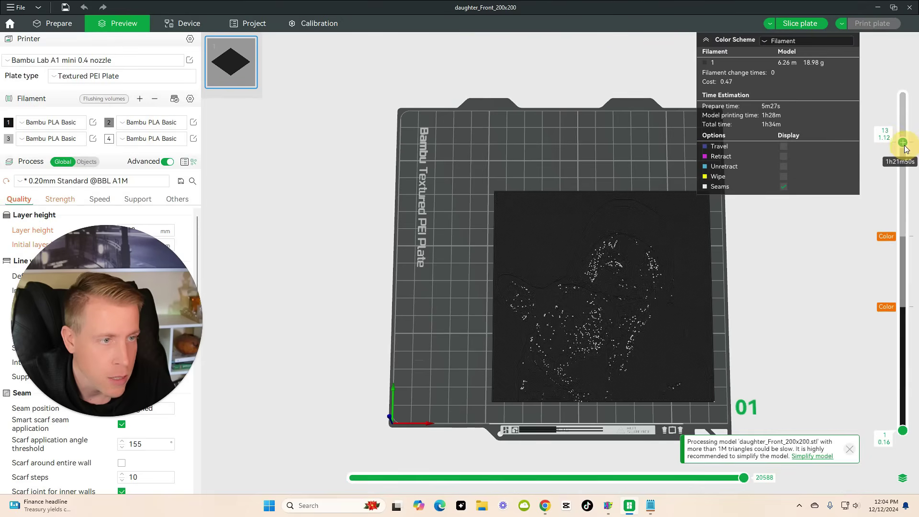
pyautogui.rightClick(903, 141)
pyautogui.moveTo(886, 188)
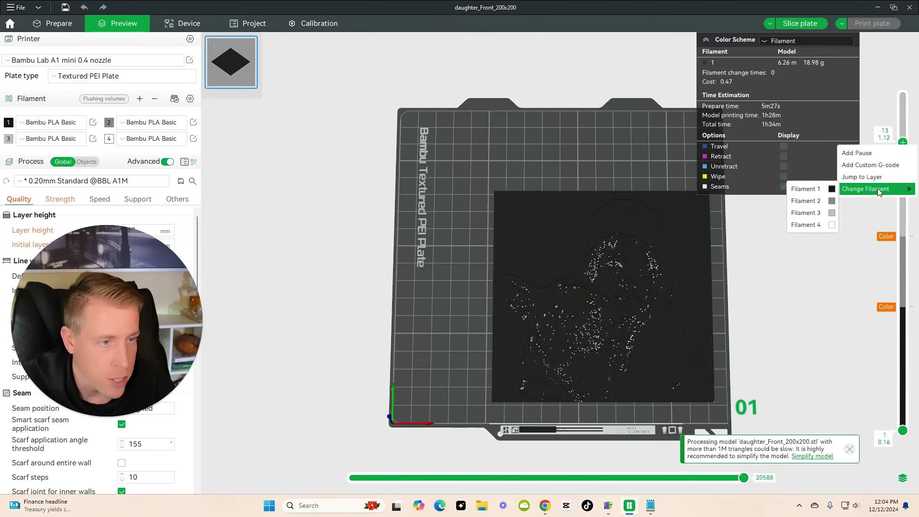
pyautogui.click(814, 224)
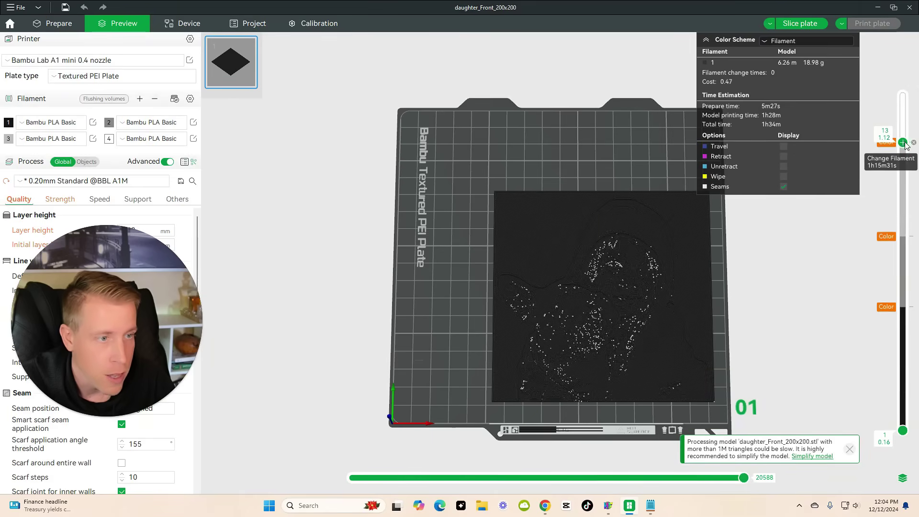
# Re-slice the plate with the filament swaps, collapsing the usage statistics and closing Daily Tips
pyautogui.click(806, 24)
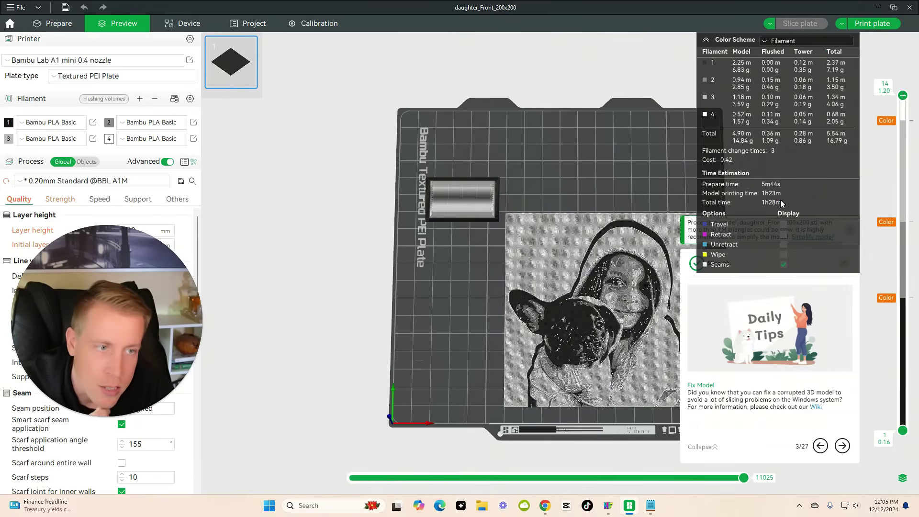
pyautogui.click(705, 40)
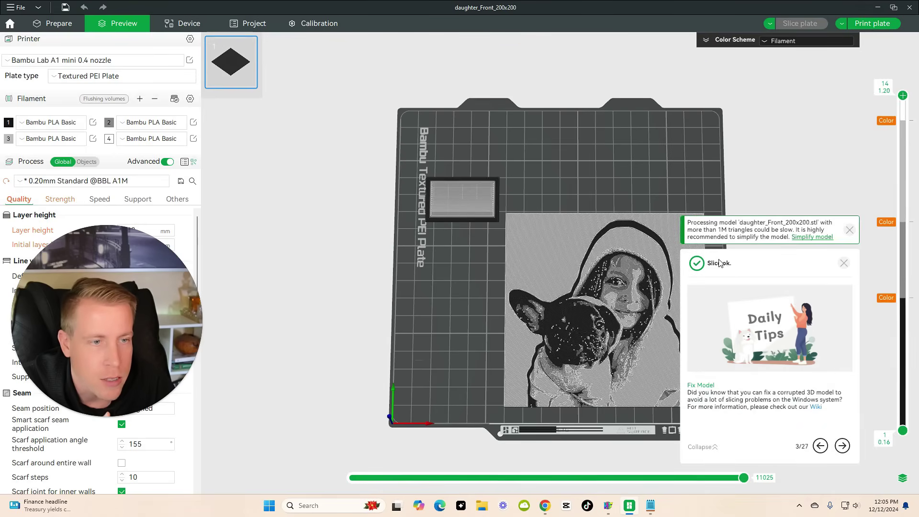
pyautogui.click(843, 264)
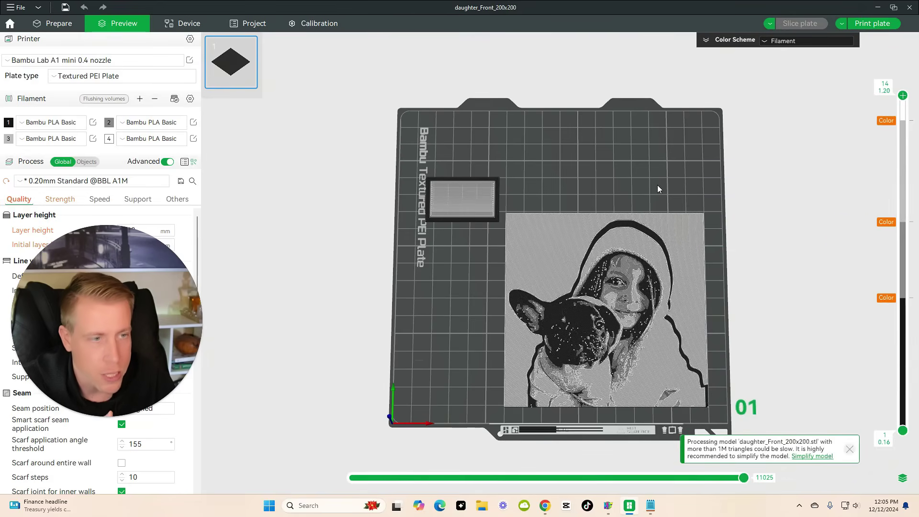
# Inspect the sliced relief from side and top-down views, including the layers up to layer 6
pyautogui.moveTo(657, 185)
pyautogui.mouseDown()
pyautogui.moveTo(616, 185)
pyautogui.moveTo(646, 179)
pyautogui.moveTo(659, 200)
pyautogui.mouseUp()
pyautogui.scroll(3, 615, 332)
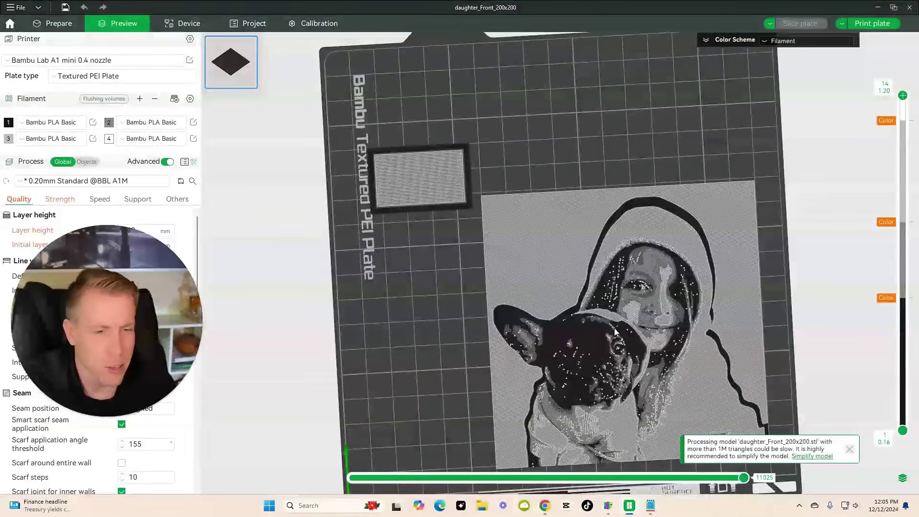
pyautogui.moveTo(444, 301); pyautogui.dragTo(397, 211)
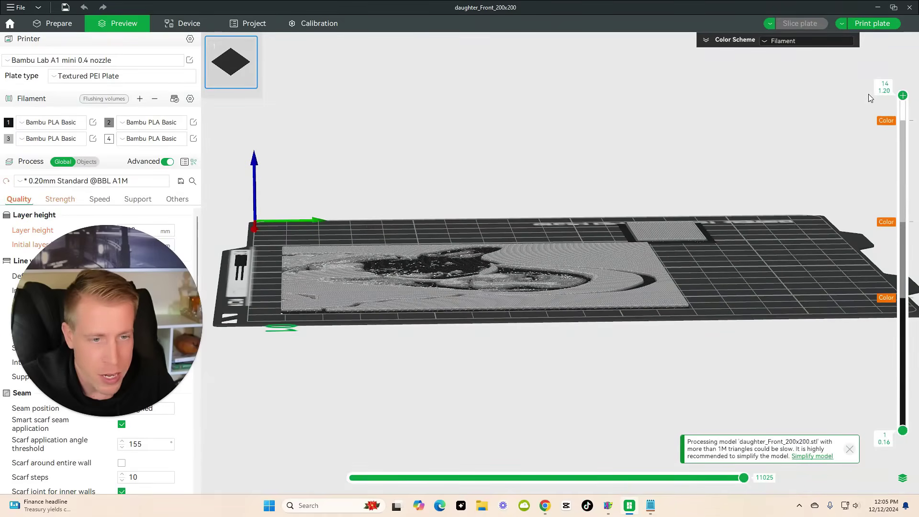
pyautogui.moveTo(903, 96); pyautogui.dragTo(916, 146)
pyautogui.moveTo(916, 86); pyautogui.dragTo(763, 339)
pyautogui.scroll(6, 762, 340)
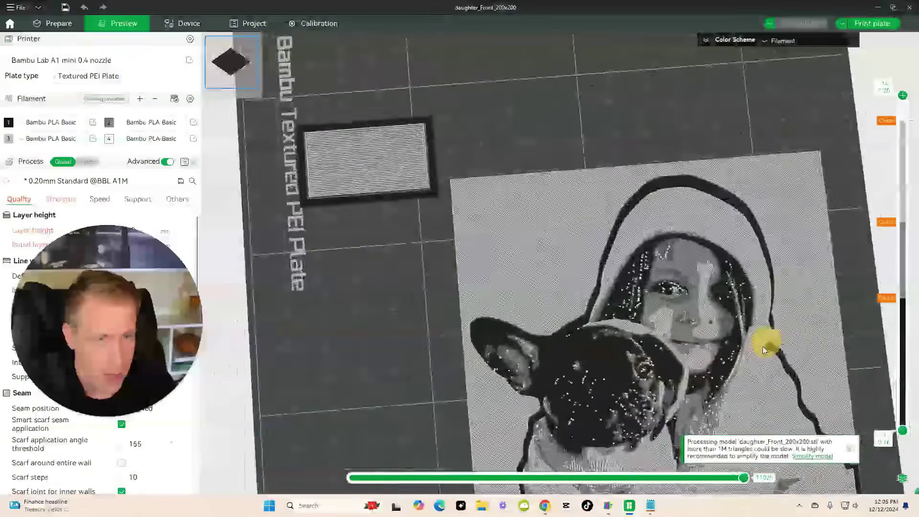
pyautogui.scroll(-6, 761, 344)
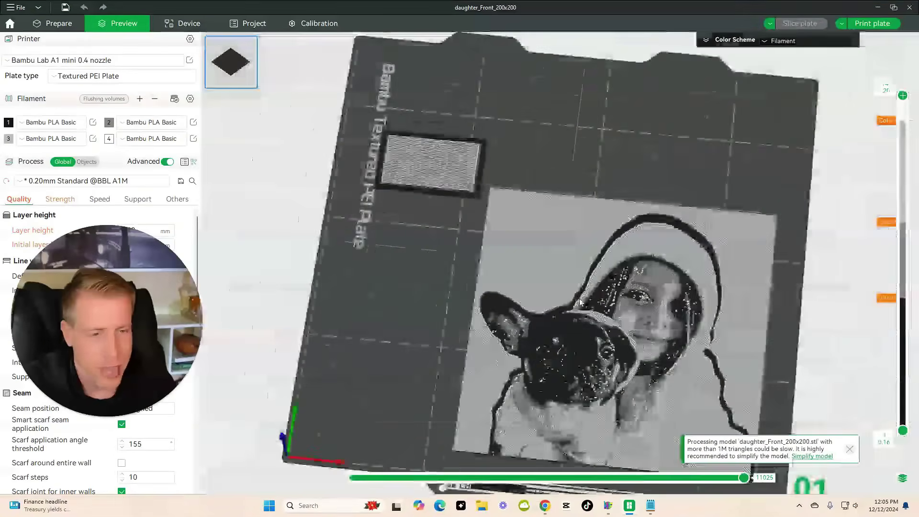
pyautogui.moveTo(438, 267); pyautogui.dragTo(437, 281)
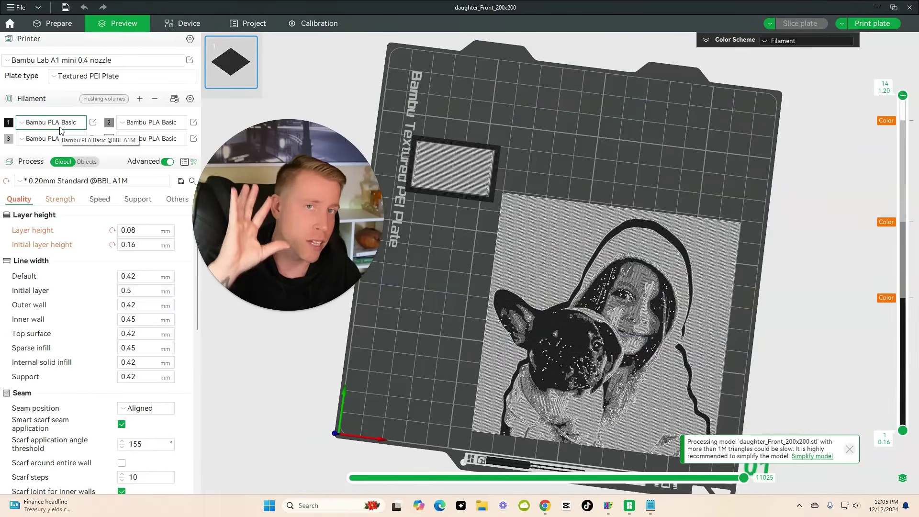
# Open the Send print job dialog for the A1 Mini with Print plate
pyautogui.click(868, 24)
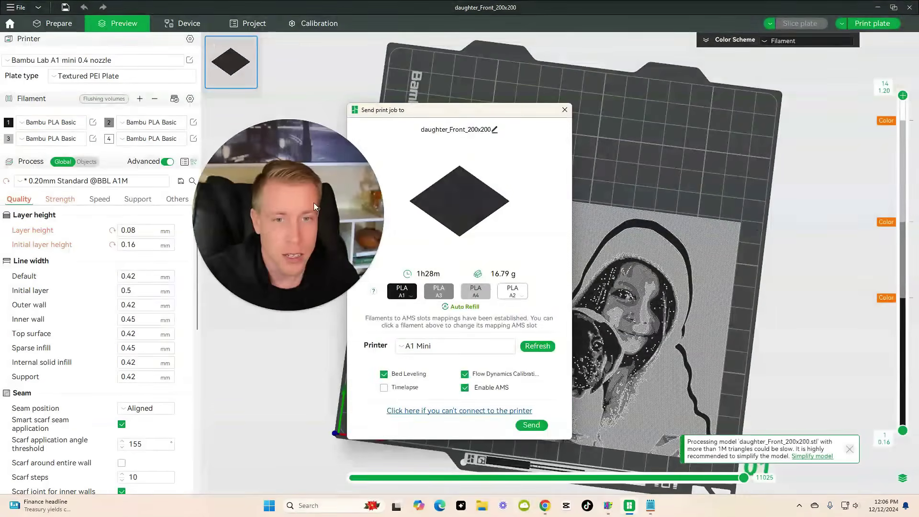